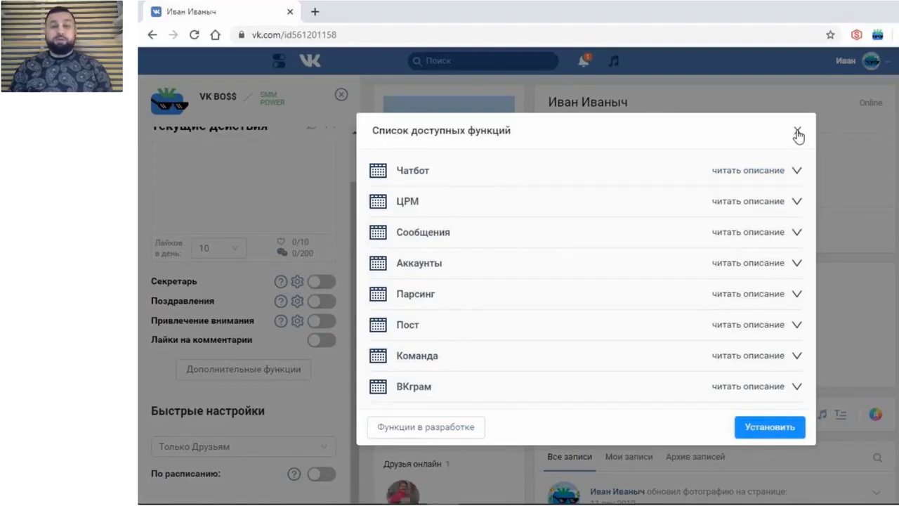
# Close the list of available functions and open the settings of the Секретарь function.
pyautogui.click(798, 132)
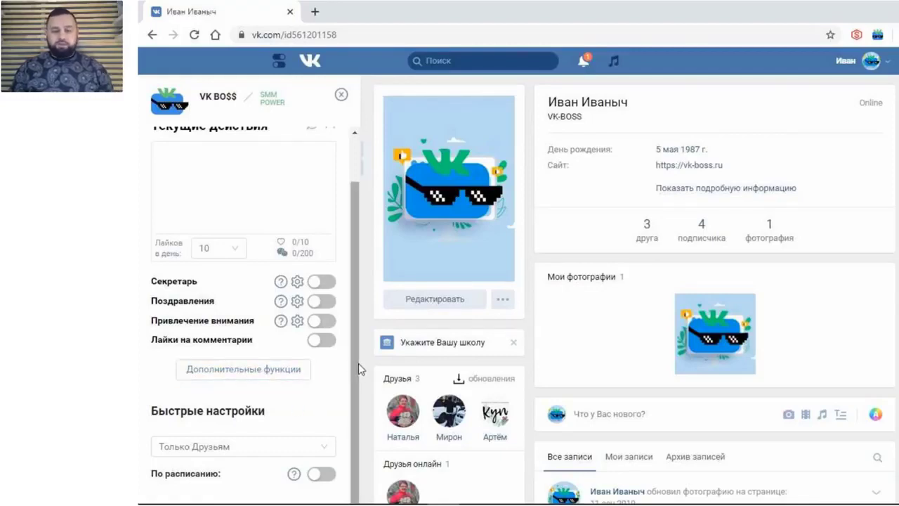
pyautogui.click(297, 283)
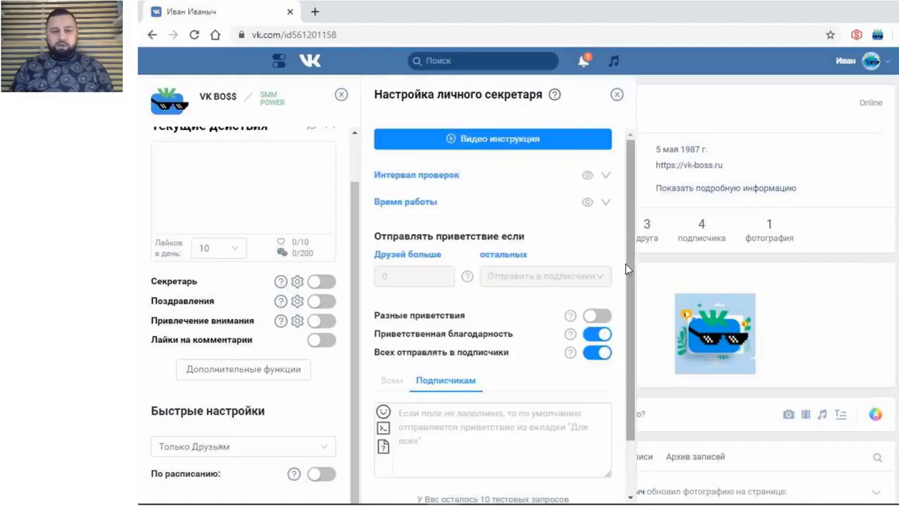
# Turn the Приветственная благодарность and Всех отправлять в подписчики options off and back on in the secretary settings.
pyautogui.click(596, 336)
pyautogui.click(597, 352)
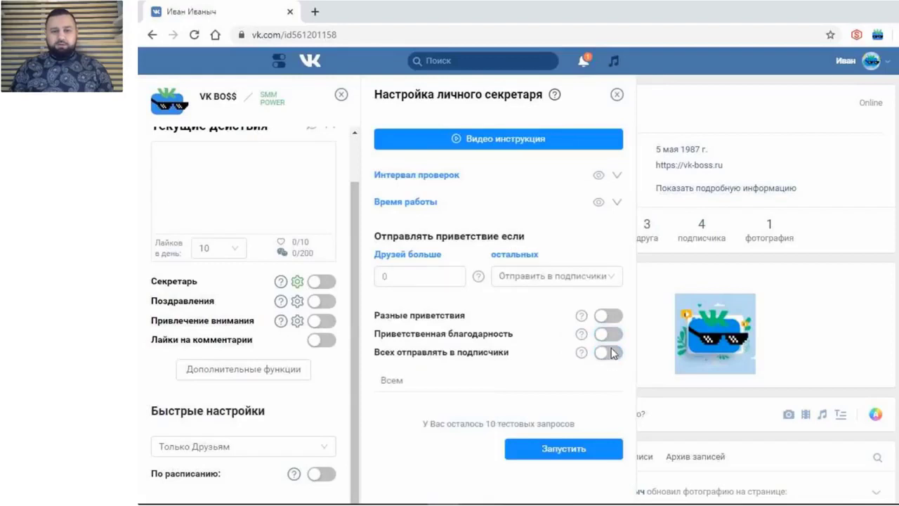
pyautogui.scroll(-1, 795, 217)
pyautogui.scroll(-1, 766, 281)
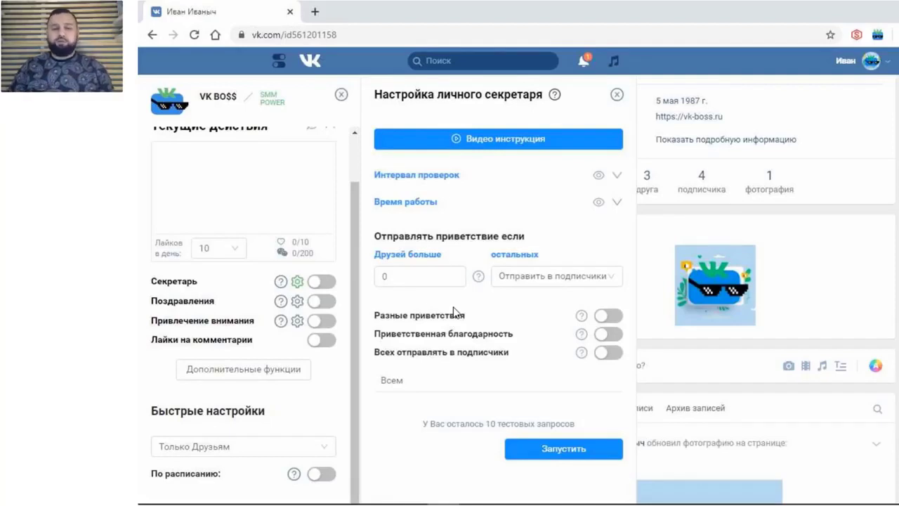
pyautogui.click(605, 355)
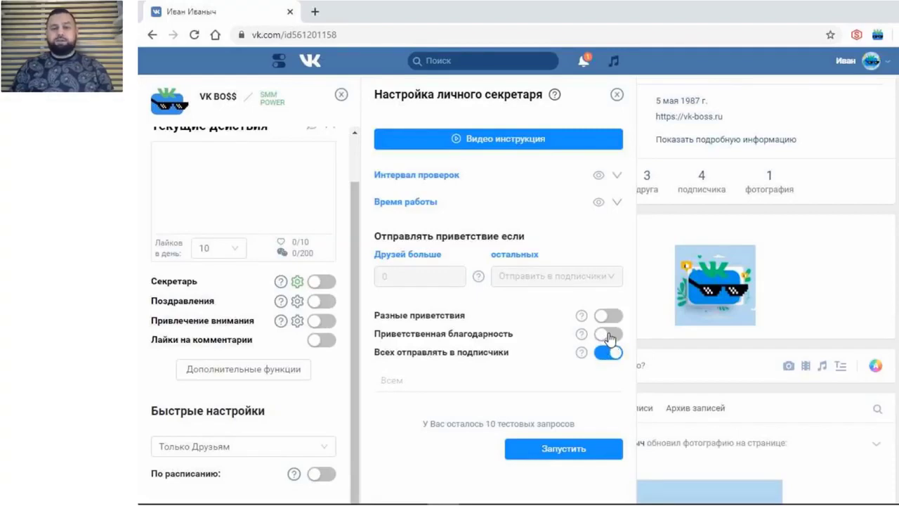
pyautogui.click(609, 335)
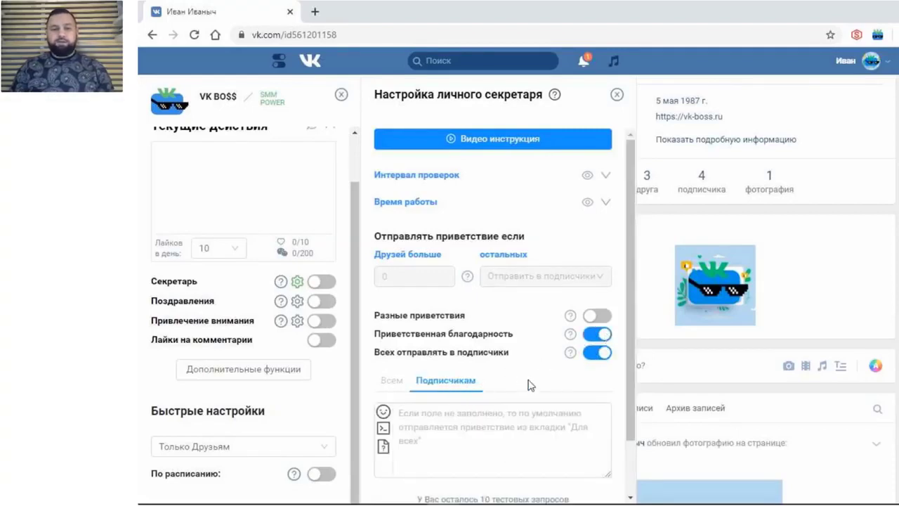
# Start a random-text insert in the greeting for Подписчикам and enter "Здравствуйте," as its first phrase.
pyautogui.scroll(-1, 632, 345)
pyautogui.click(583, 411)
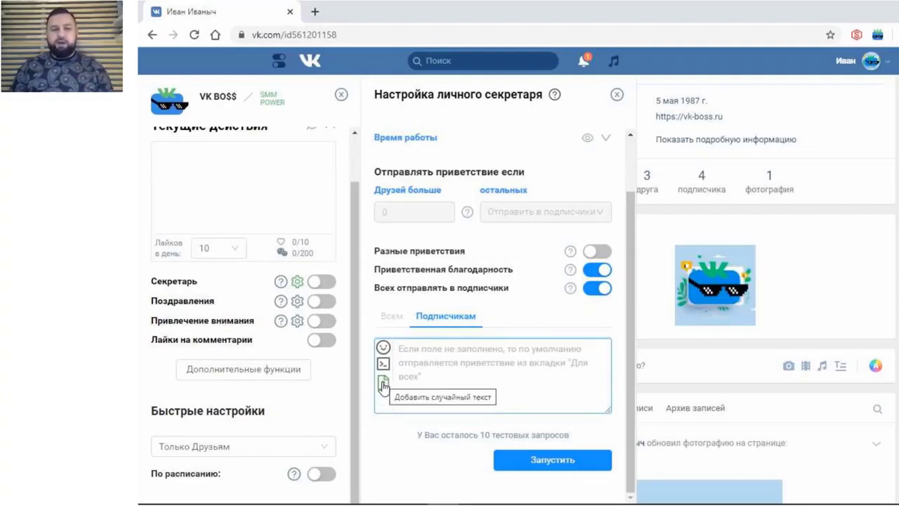
pyautogui.click(382, 384)
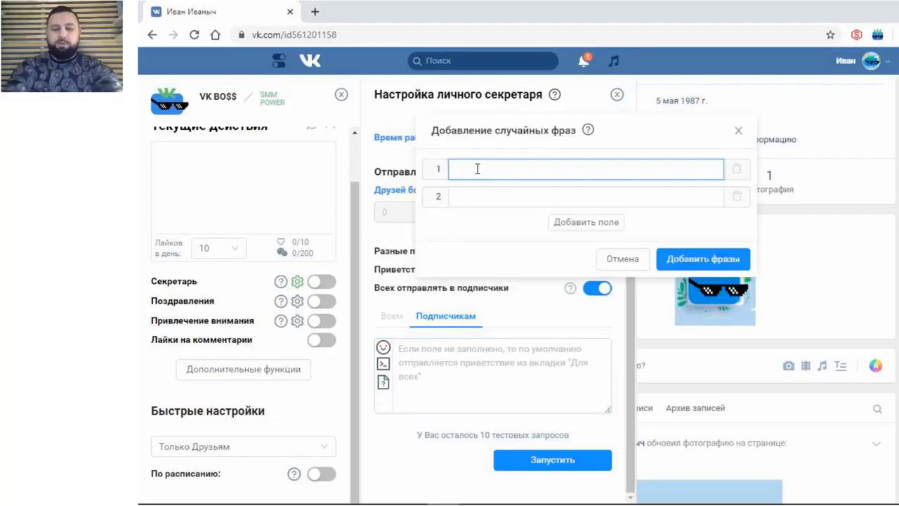
pyautogui.write('здРАВСТВ')
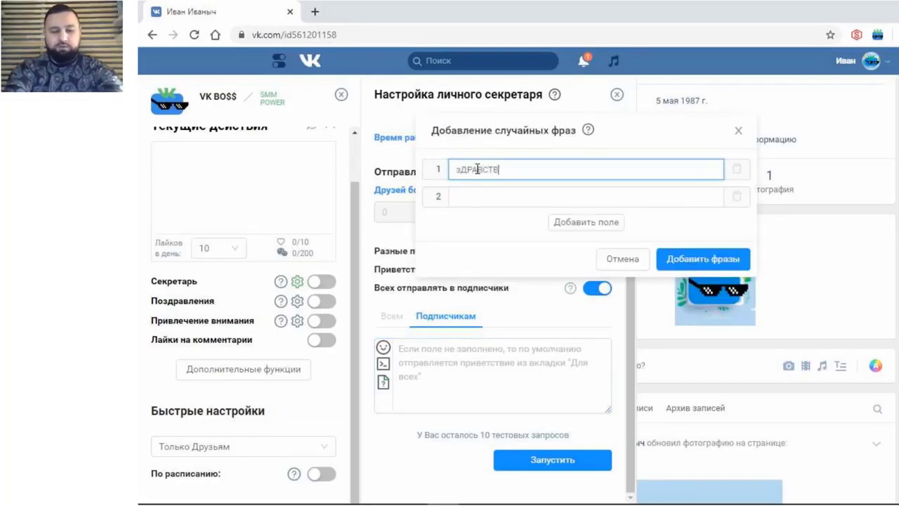
pyautogui.press('BackSpace')
pyautogui.press('BackSpace')
pyautogui.press('BackSpace')
pyautogui.press('BackSpace')
pyautogui.press('BackSpace')
pyautogui.press('BackSpace')
pyautogui.press('BackSpace')
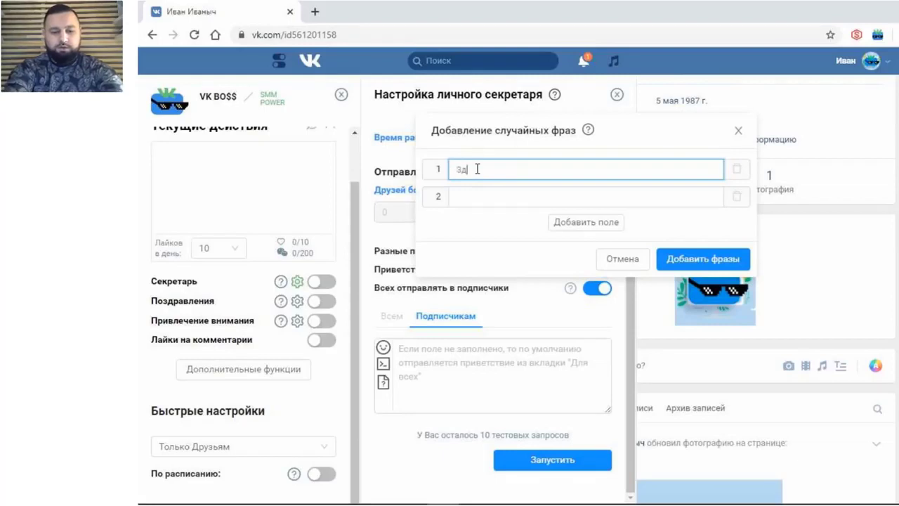
pyautogui.write('равствуйте,')
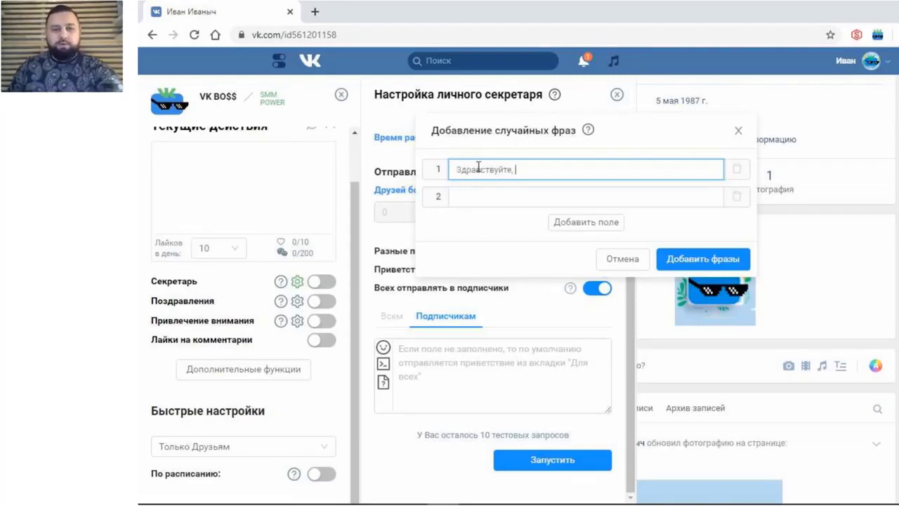
# Enter "Приветствую," and "Привет," as the second and third random phrases, and add the set to the greeting.
pyautogui.click(466, 194)
pyautogui.write('Приветству')
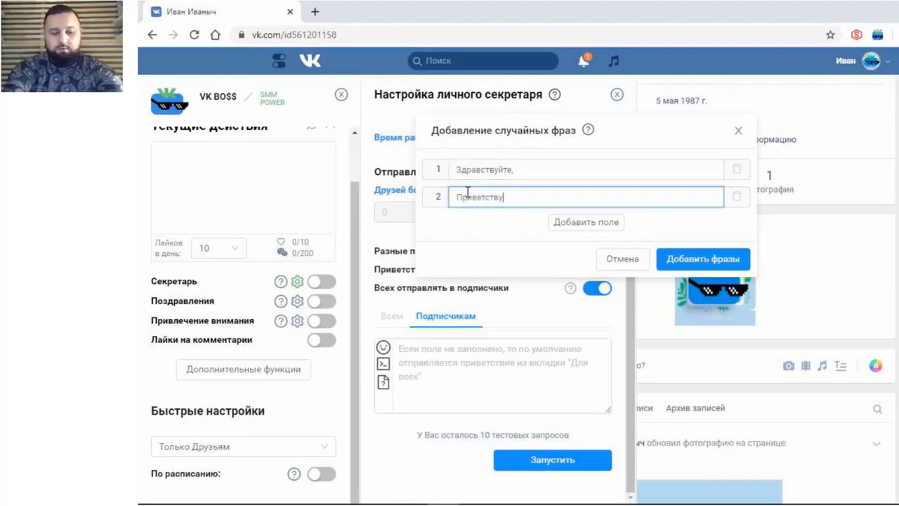
pyautogui.write('ю,')
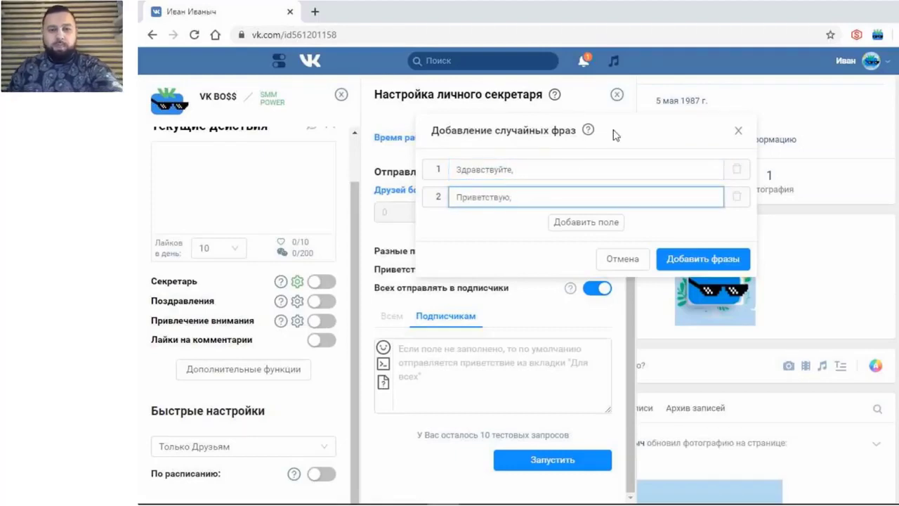
pyautogui.click(569, 223)
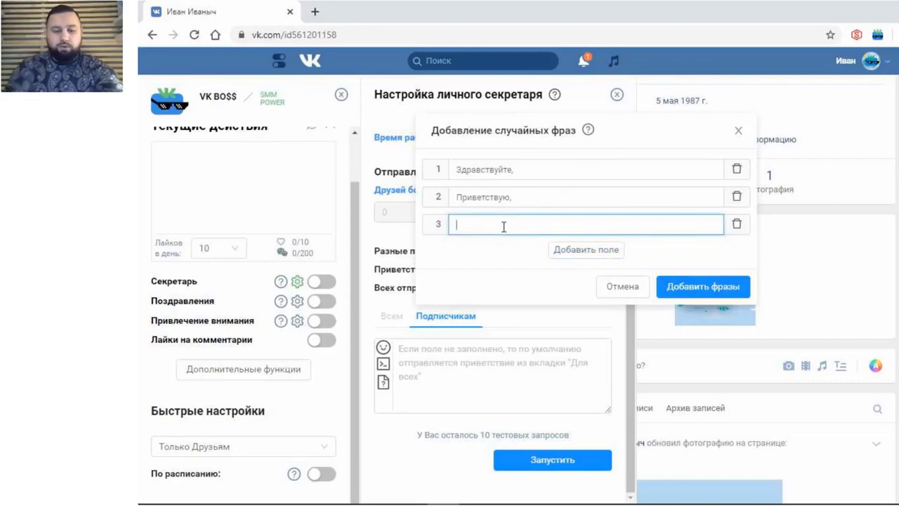
pyautogui.write('Привет,')
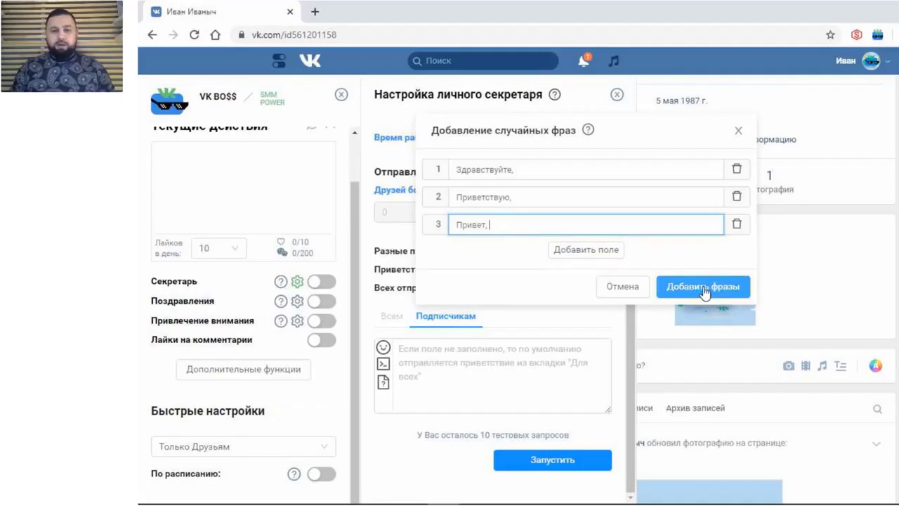
pyautogui.click(722, 289)
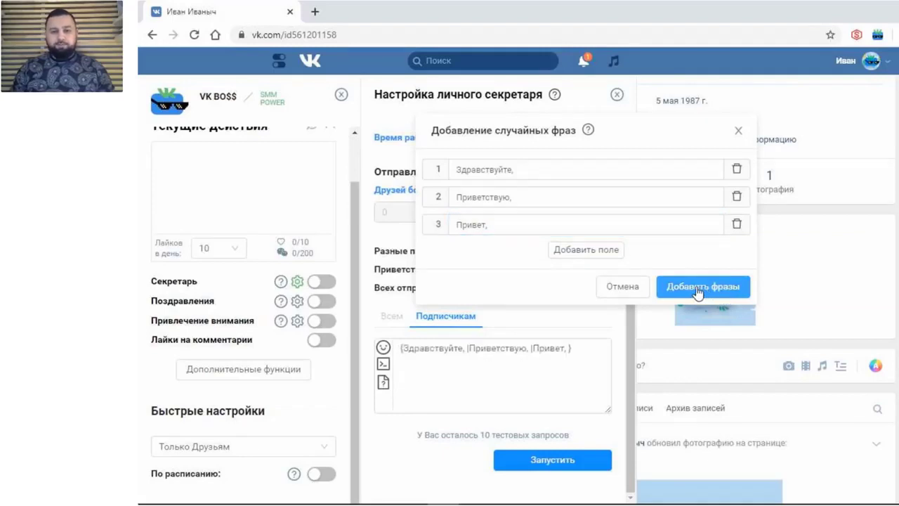
pyautogui.click(738, 132)
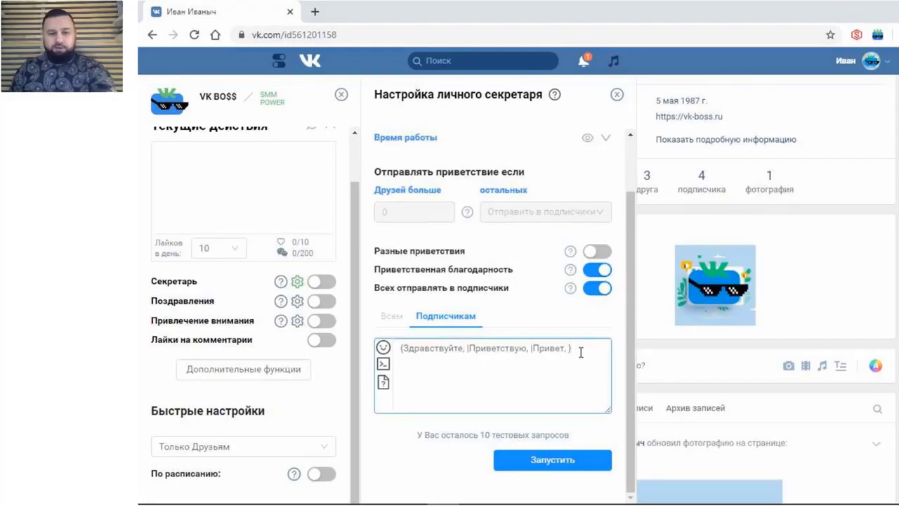
# Append the !name variable to the greeting and write "Я занимаюсь СММ." below it after a blank line.
pyautogui.click(383, 363)
pyautogui.click(428, 382)
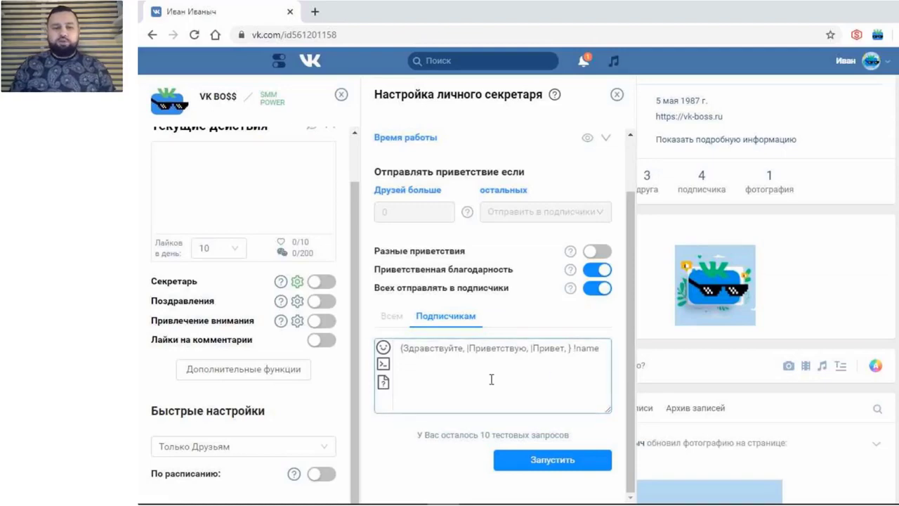
pyautogui.click(608, 349)
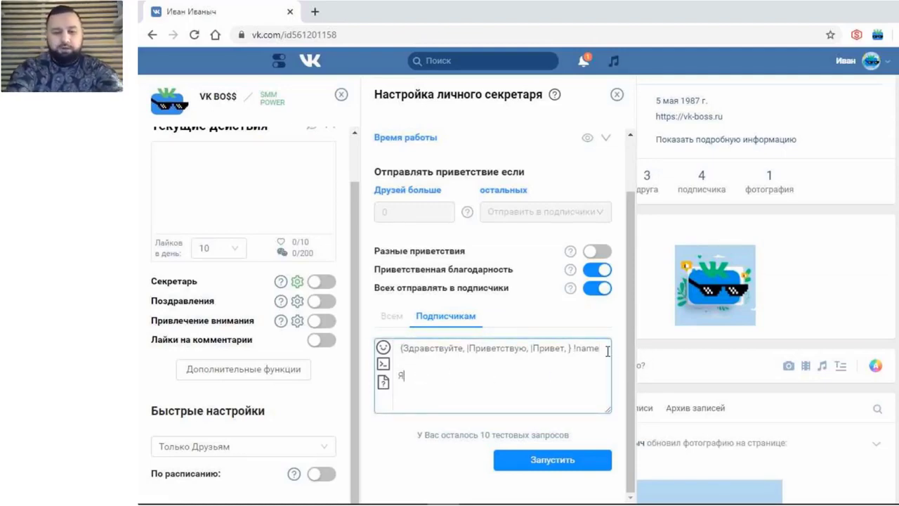
pyautogui.write('Я зан')
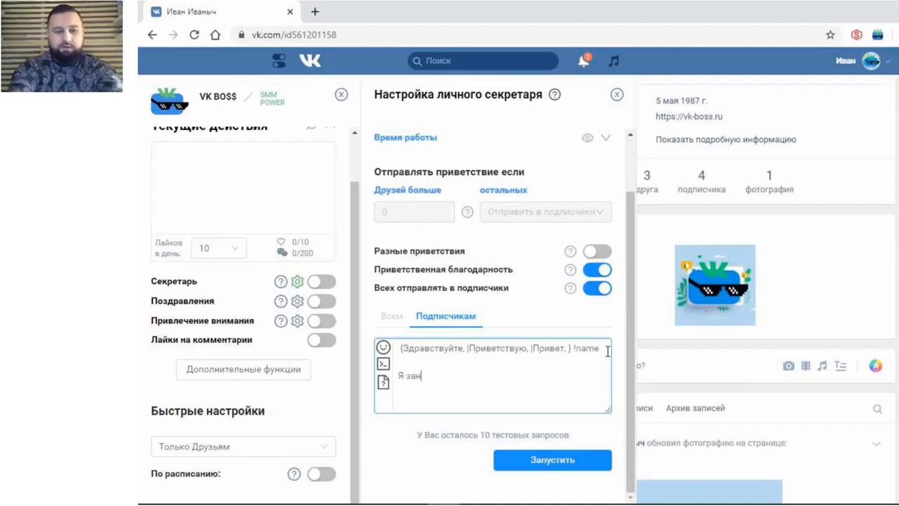
pyautogui.write('имаюсь')
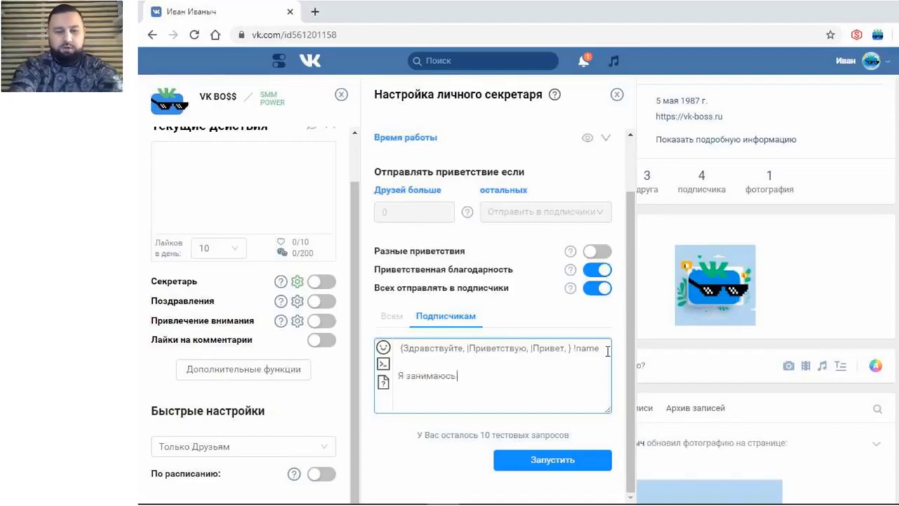
pyautogui.write(' СММ.')
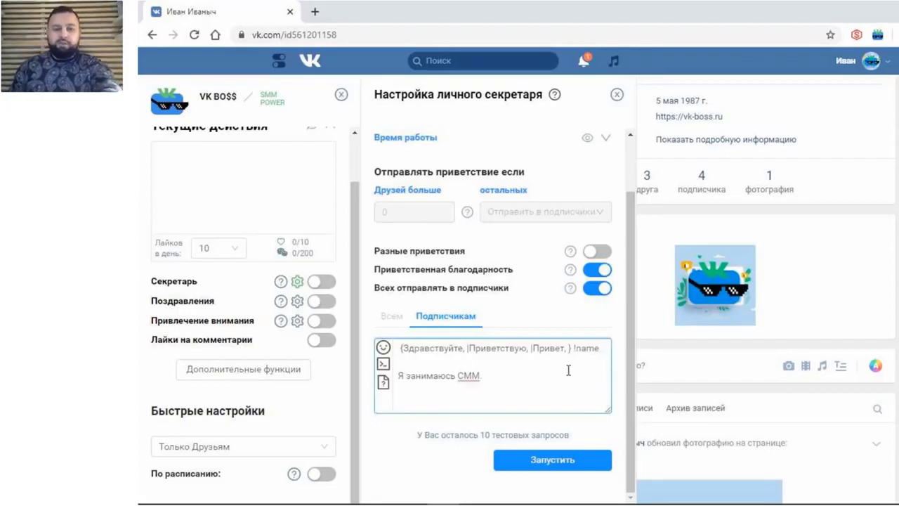
# Start another random-text insert in the greeting with the phrases "А вы чем?" and "А что вас интересует?".
pyautogui.click(382, 383)
pyautogui.click(517, 166)
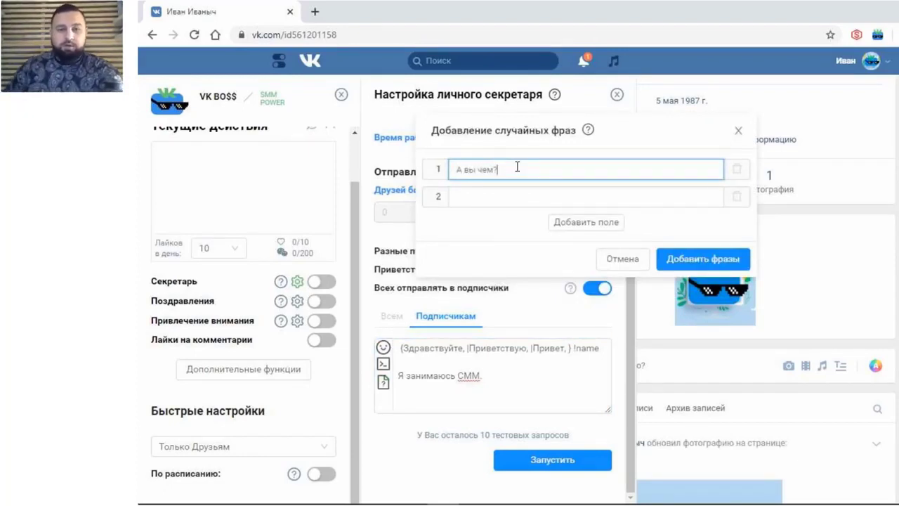
pyautogui.click(458, 196)
pyautogui.write('А что')
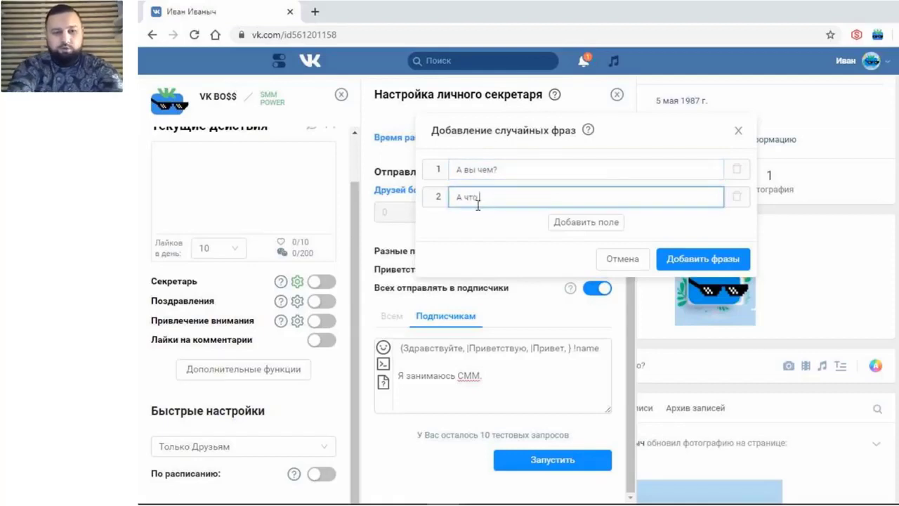
pyautogui.write(' вас интересует?')
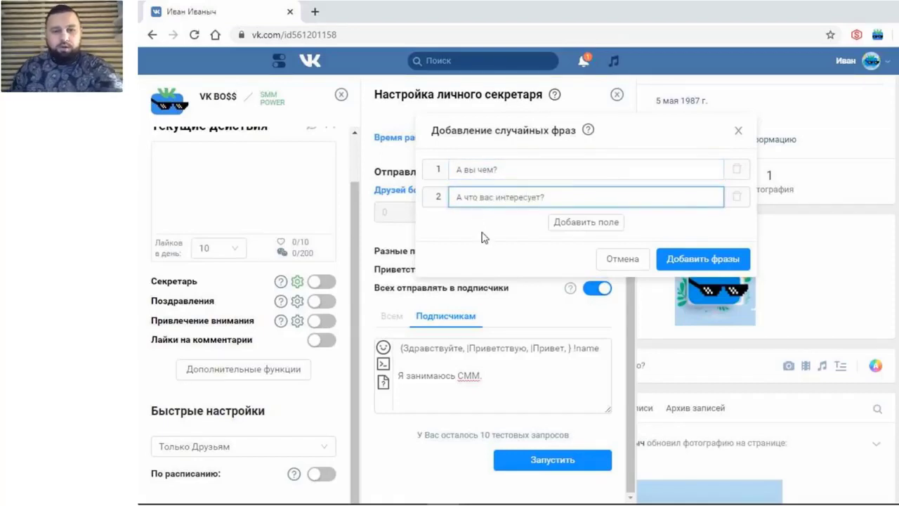
# Add a third random phrase "А какие у вас интересы?" and insert the question set into the greeting.
pyautogui.click(562, 222)
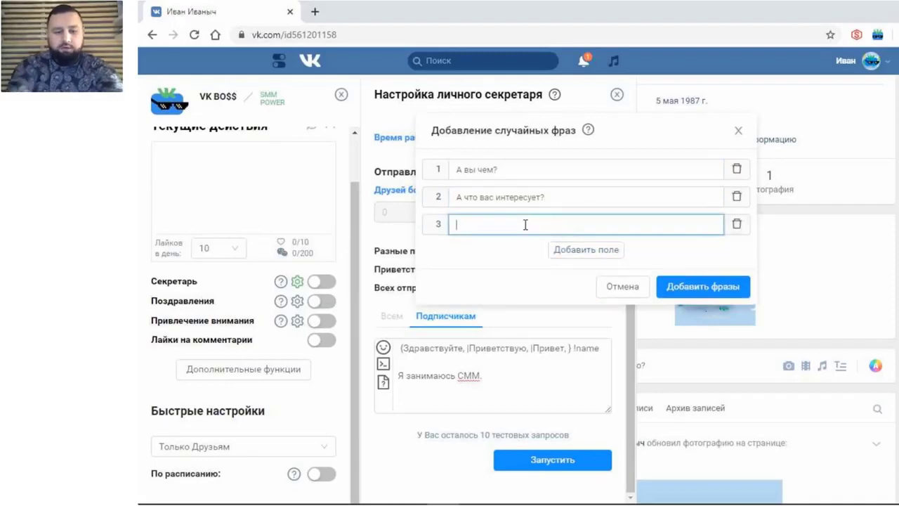
pyautogui.write('А как у')
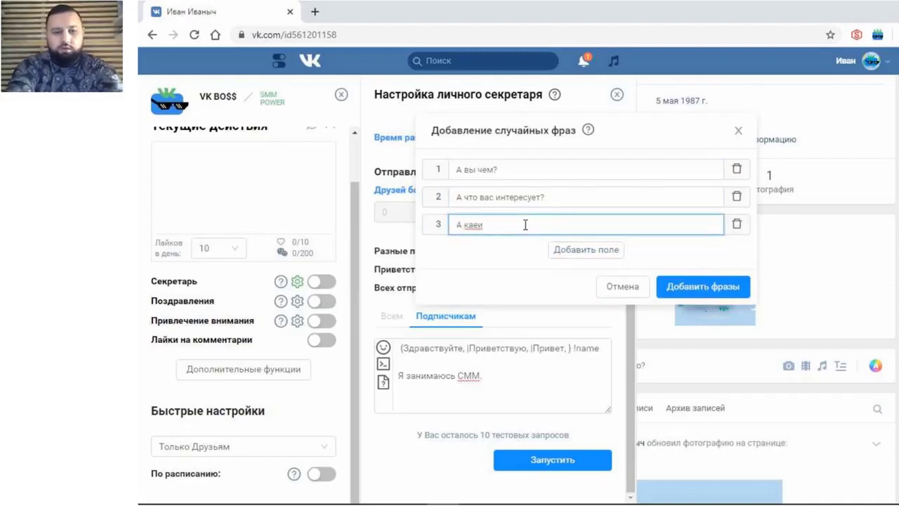
pyautogui.write('акие у вас ин')
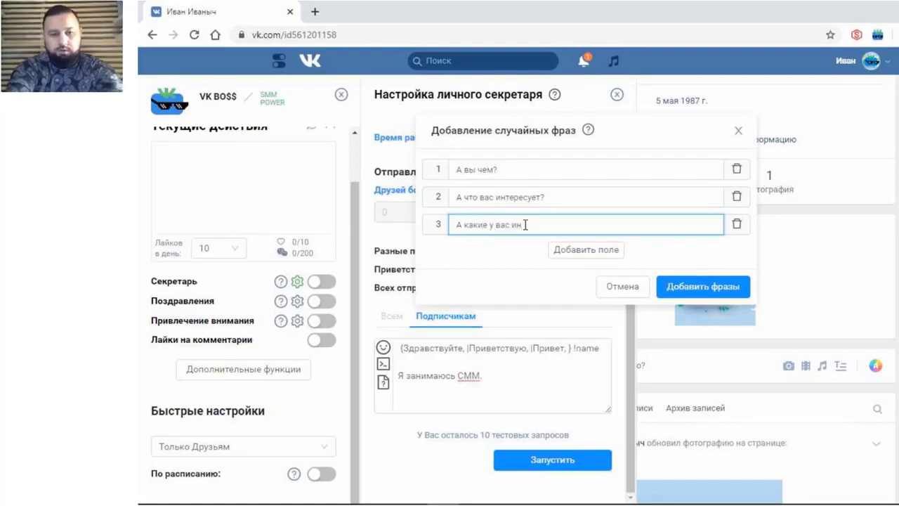
pyautogui.write('тересы')
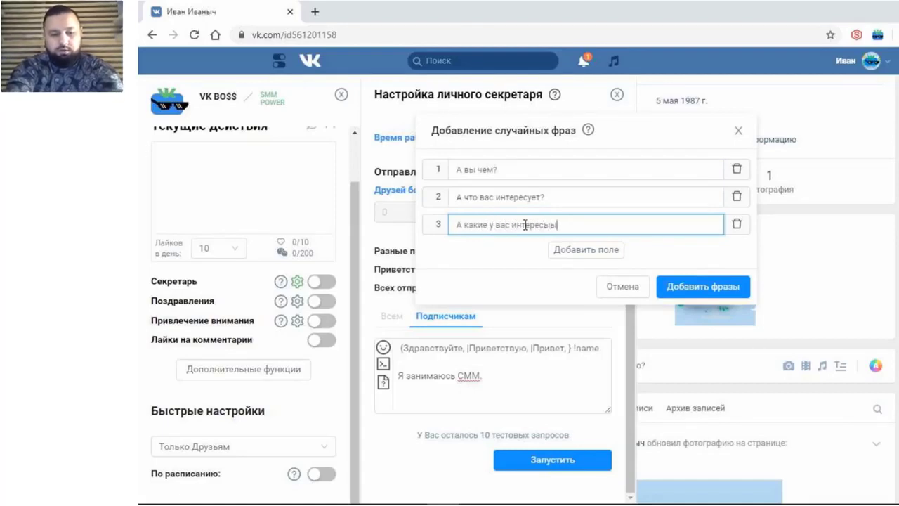
pyautogui.write('?')
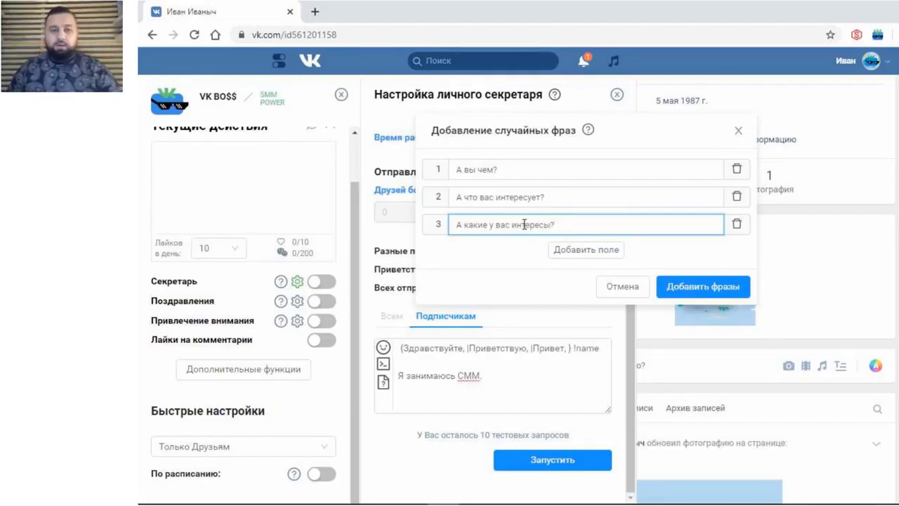
pyautogui.click(672, 287)
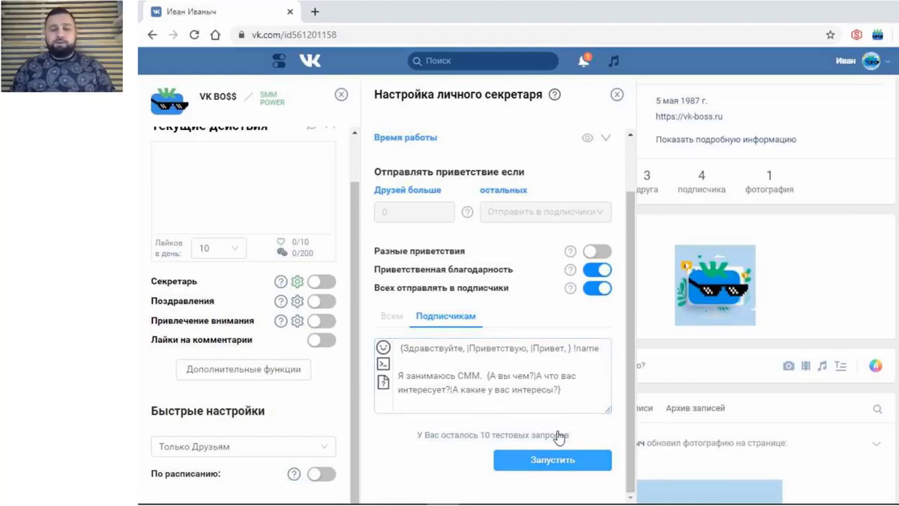
# Start the configured secretary and close both its settings and the VK BO$$ extension panel.
pyautogui.click(560, 463)
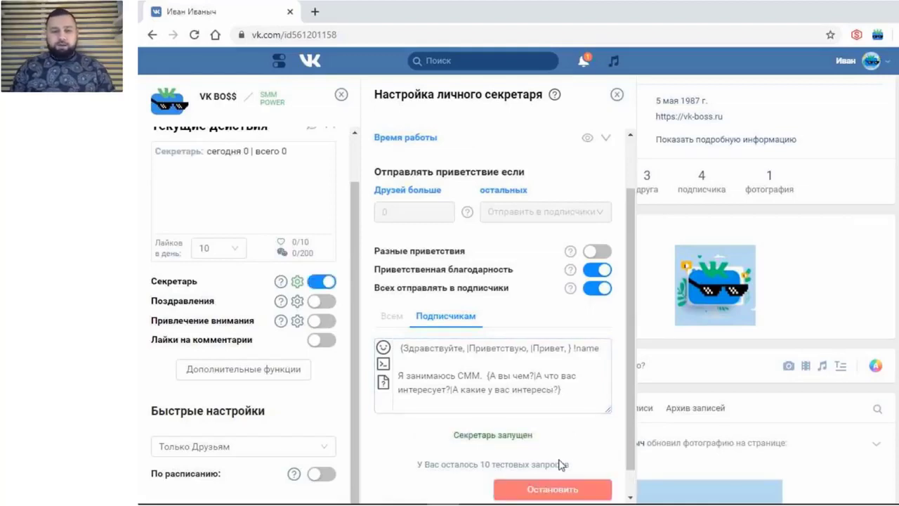
pyautogui.click(615, 97)
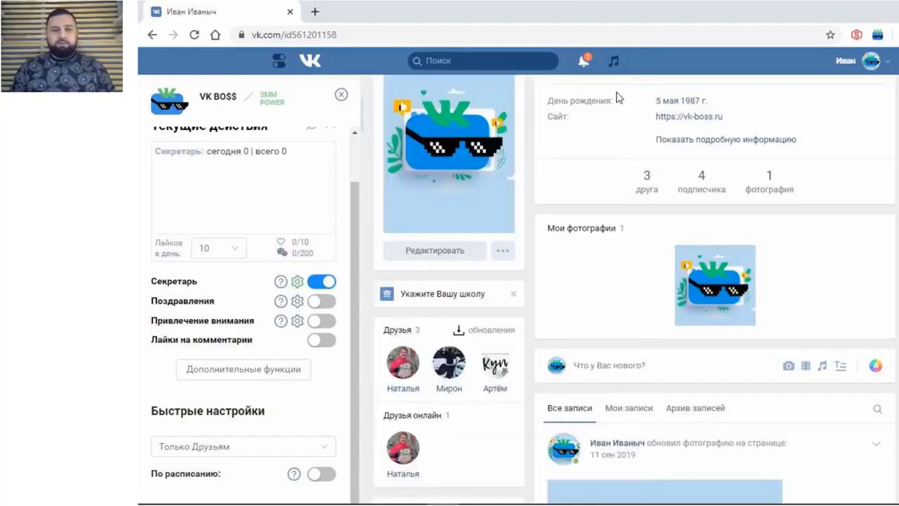
pyautogui.click(341, 97)
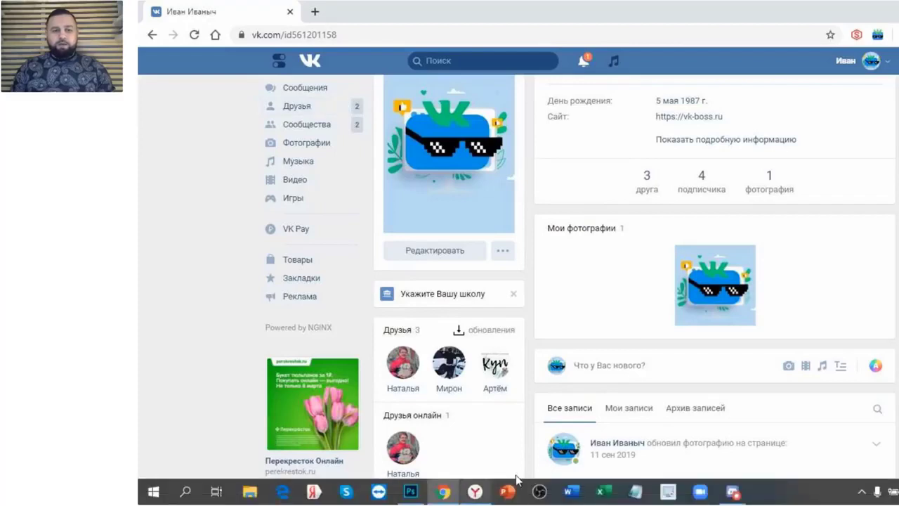
pyautogui.moveTo(474, 492)
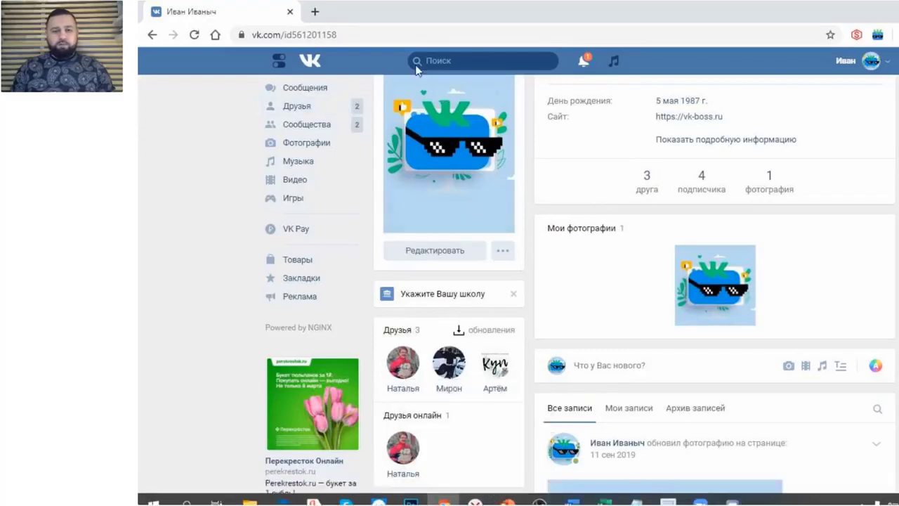
# Copy the web address of the open VK profile.
pyautogui.click(344, 35)
pyautogui.hotkey('ctrl', 'c')
pyautogui.rightClick(346, 35)
pyautogui.click(380, 106)
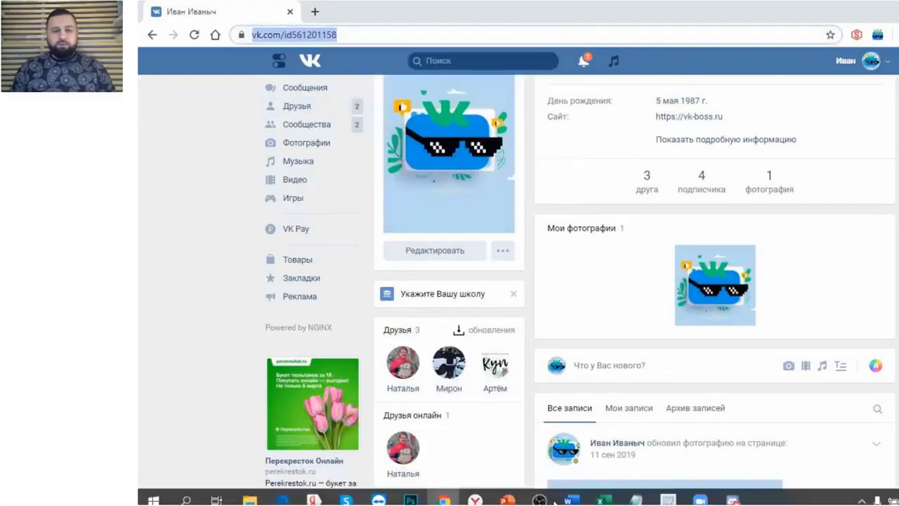
# Switch to Yandex Browser, open the copied profile address in the VK messages tab, and send that profile a friend request.
pyautogui.click(477, 494)
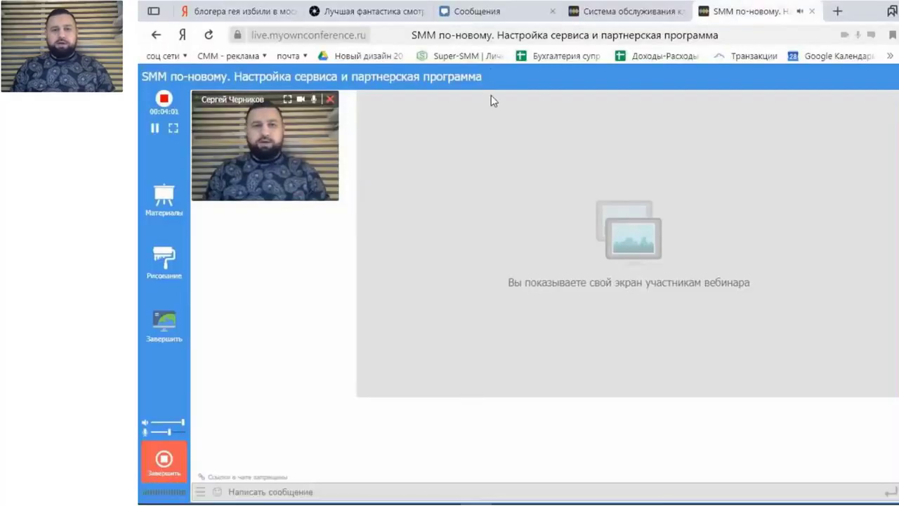
pyautogui.click(494, 12)
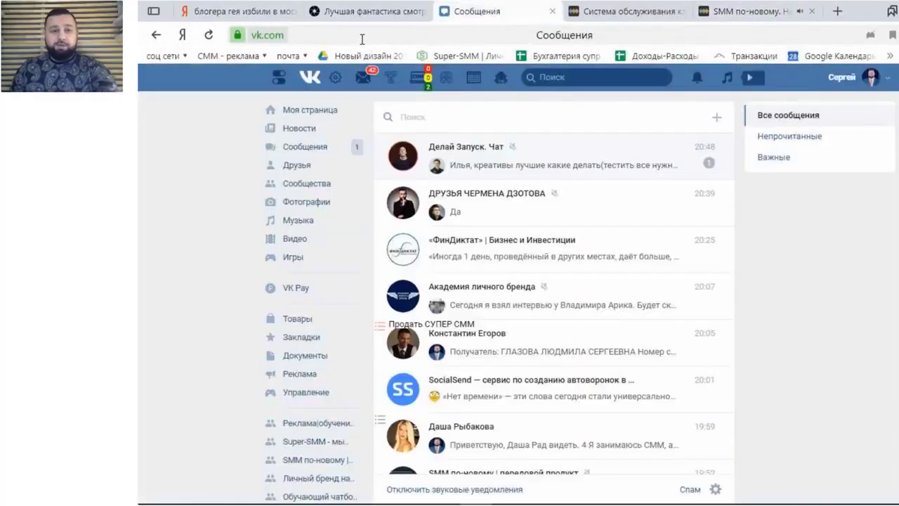
pyautogui.click(359, 35)
pyautogui.hotkey('ctrl', 'v')
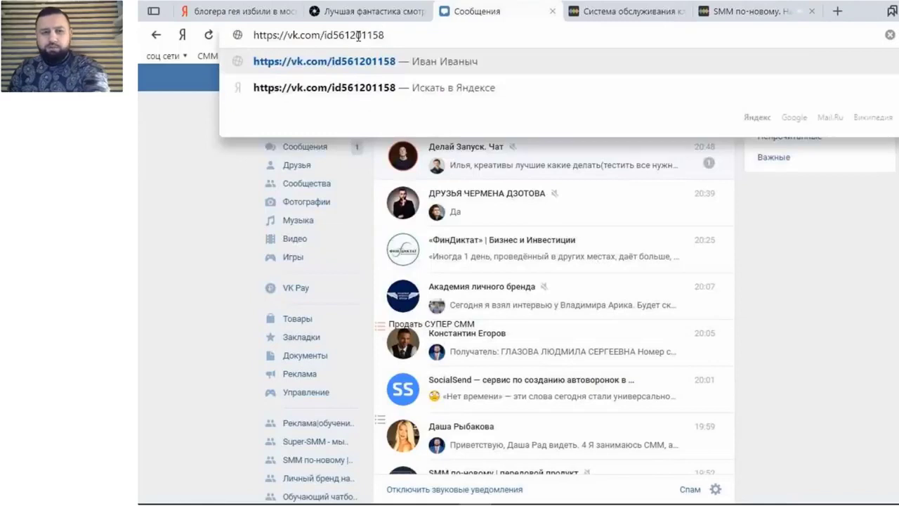
pyautogui.press('Return')
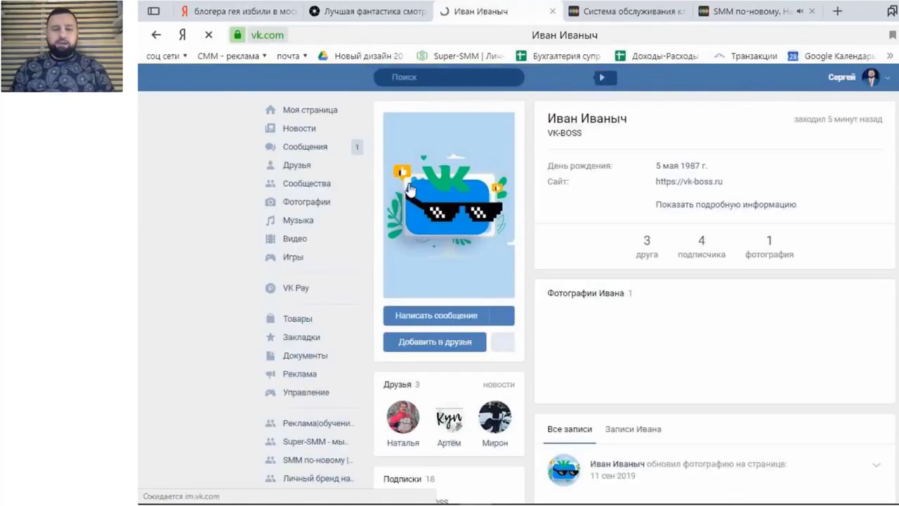
pyautogui.click(417, 349)
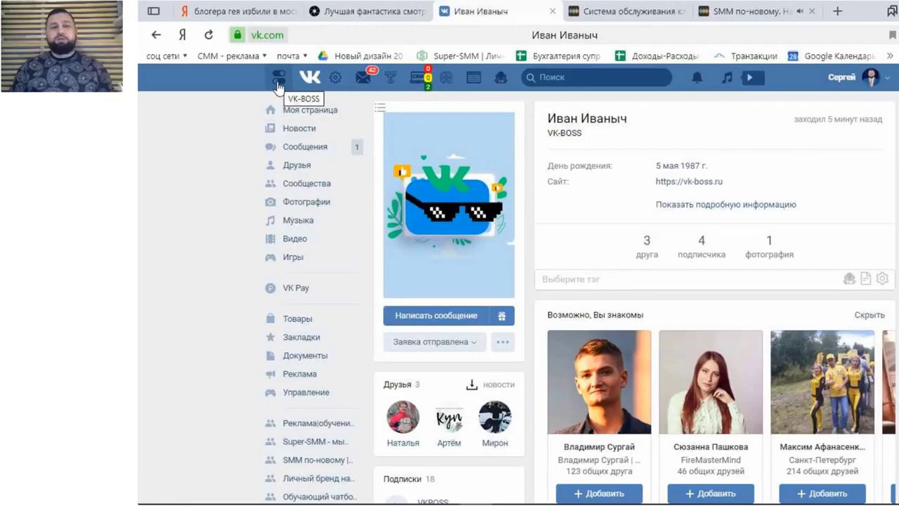
# View the birthday greeting settings in this account's VK BO$$ panel, and close the panel.
pyautogui.click(279, 83)
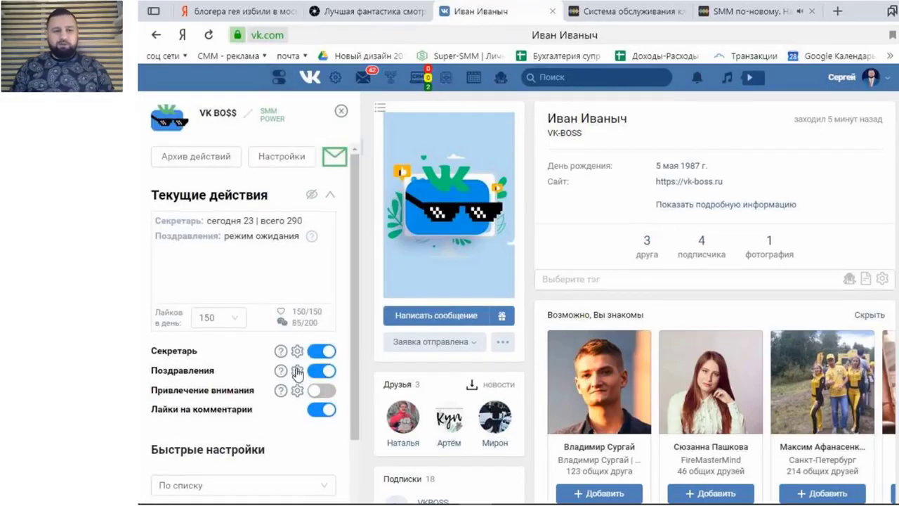
pyautogui.click(297, 372)
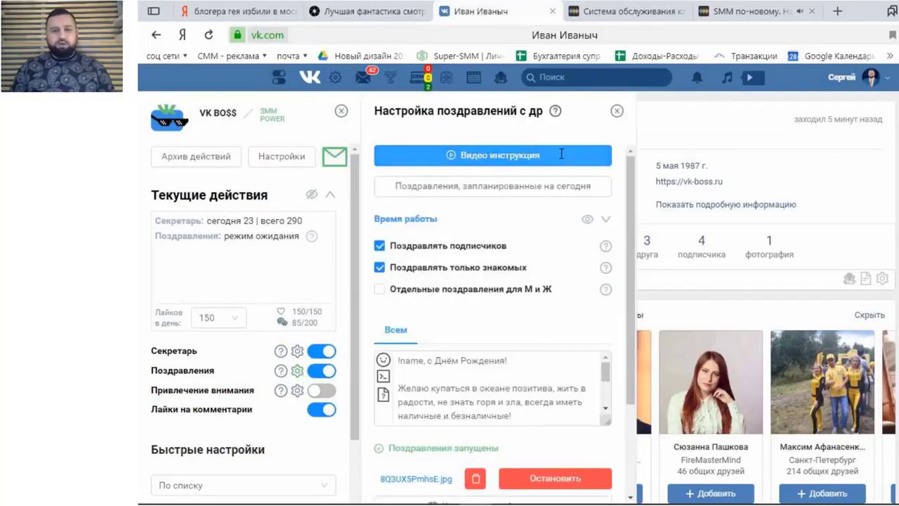
pyautogui.click(341, 111)
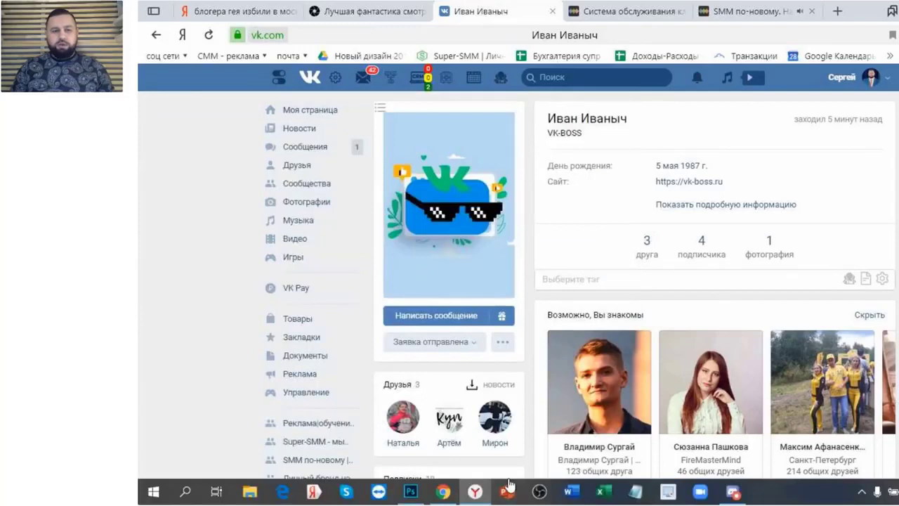
# Switch back to Chrome and open the birthday greeting settings in the VK BO$$ panel.
pyautogui.click(443, 491)
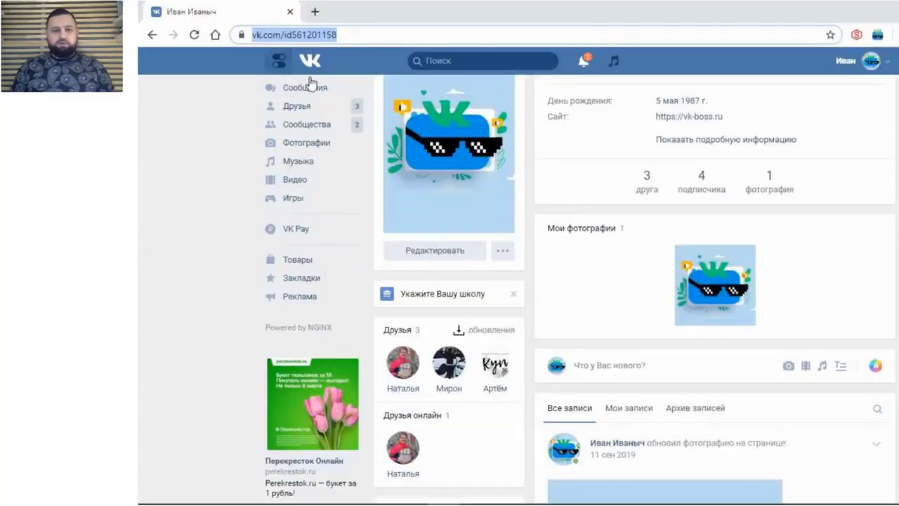
pyautogui.click(704, 135)
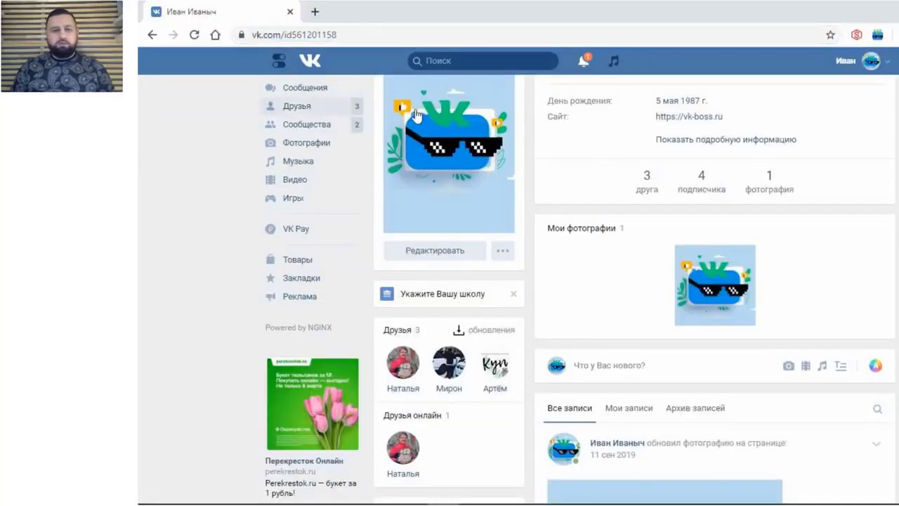
pyautogui.click(274, 65)
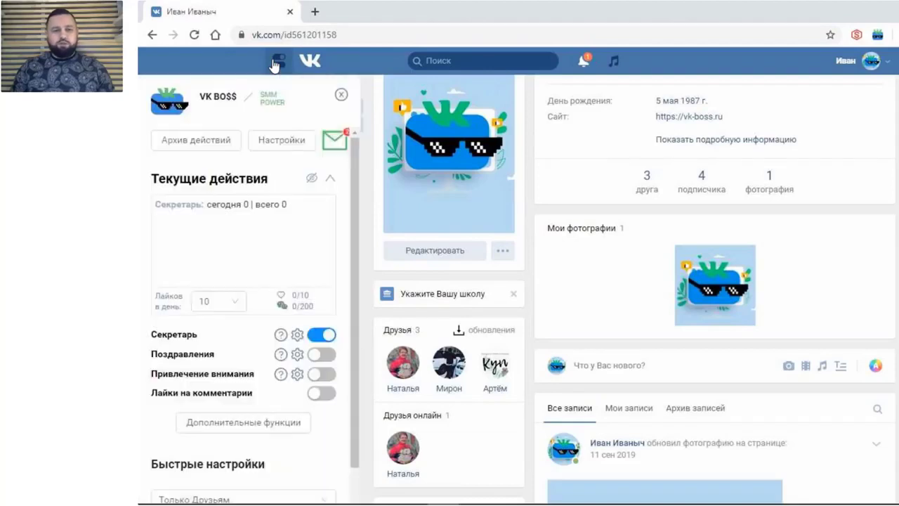
pyautogui.click(298, 357)
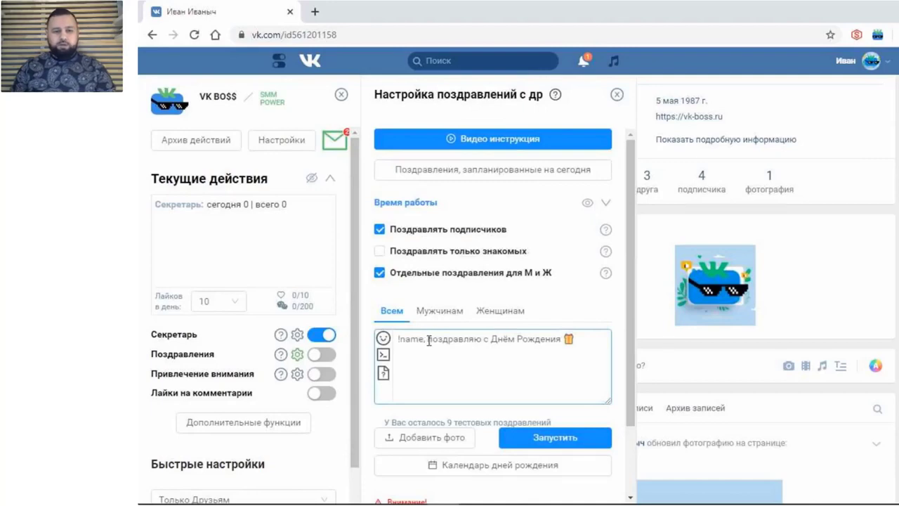
# Cut "поздравляю с Днём Рождения" from the birthday greeting for everyone and delete its gift emoji, keeping "!name,".
pyautogui.moveTo(428, 341); pyautogui.dragTo(559, 342)
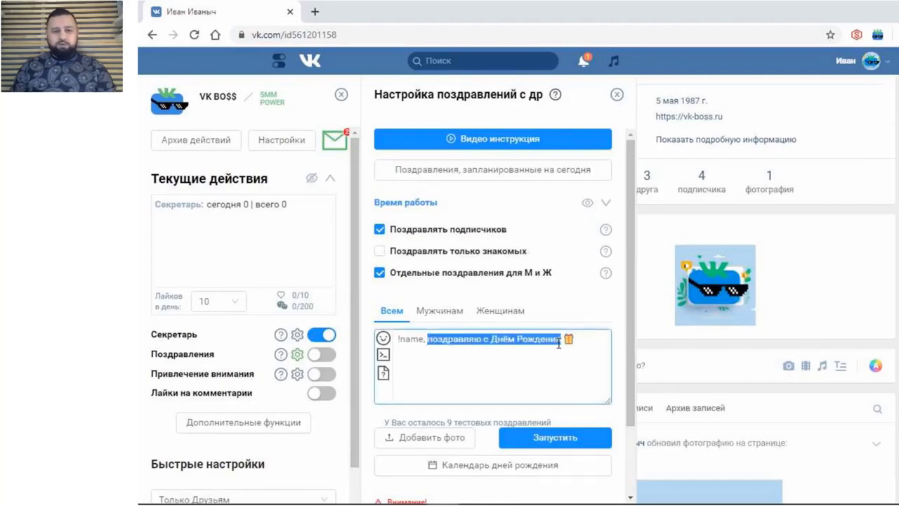
pyautogui.rightClick(553, 340)
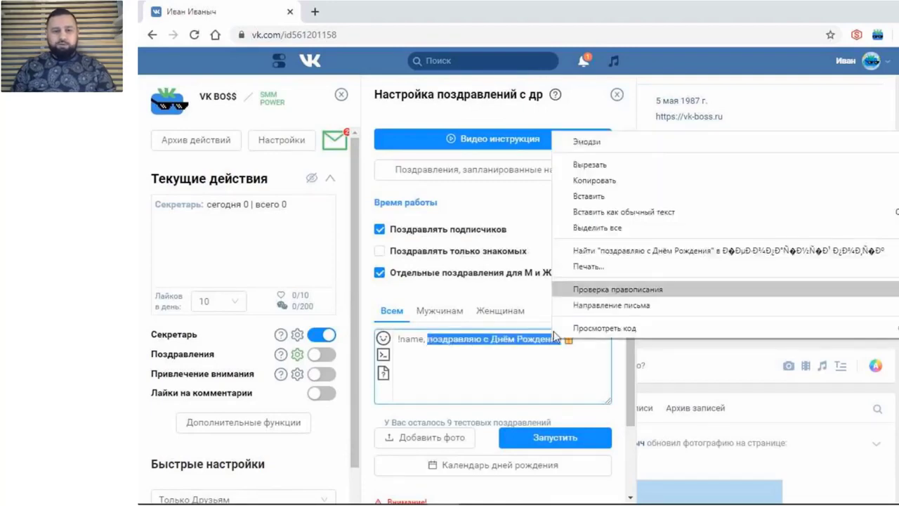
pyautogui.click(602, 167)
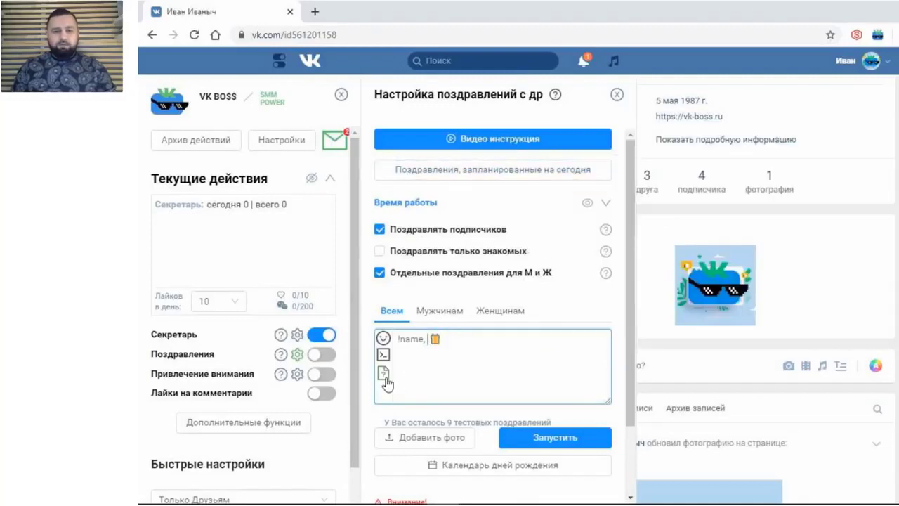
pyautogui.click(442, 313)
pyautogui.click(494, 316)
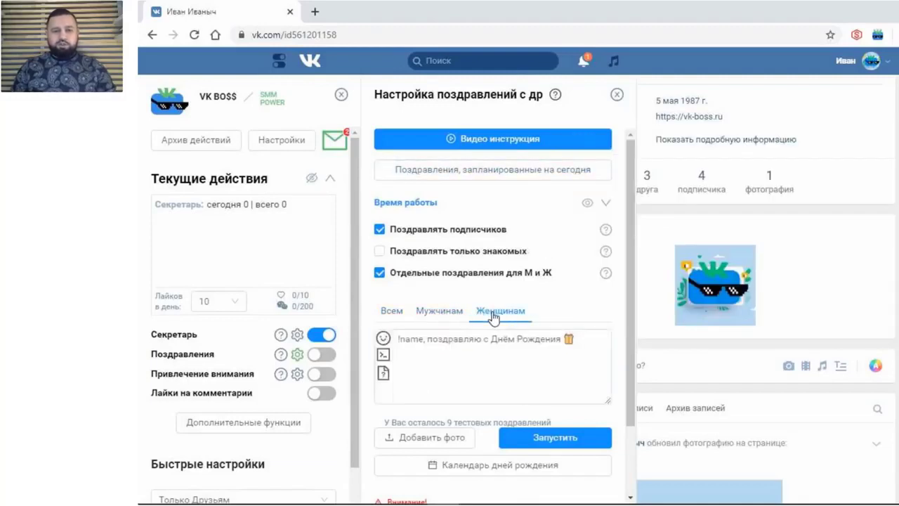
pyautogui.click(392, 314)
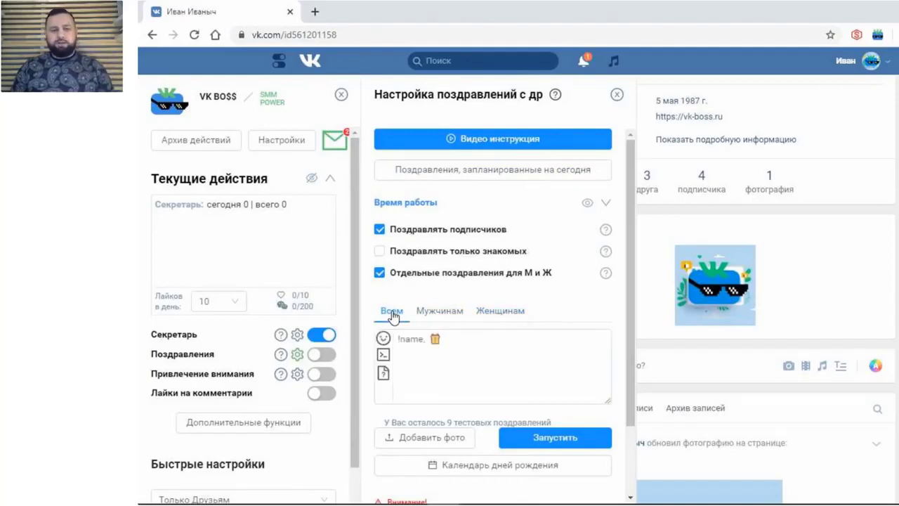
pyautogui.click(411, 360)
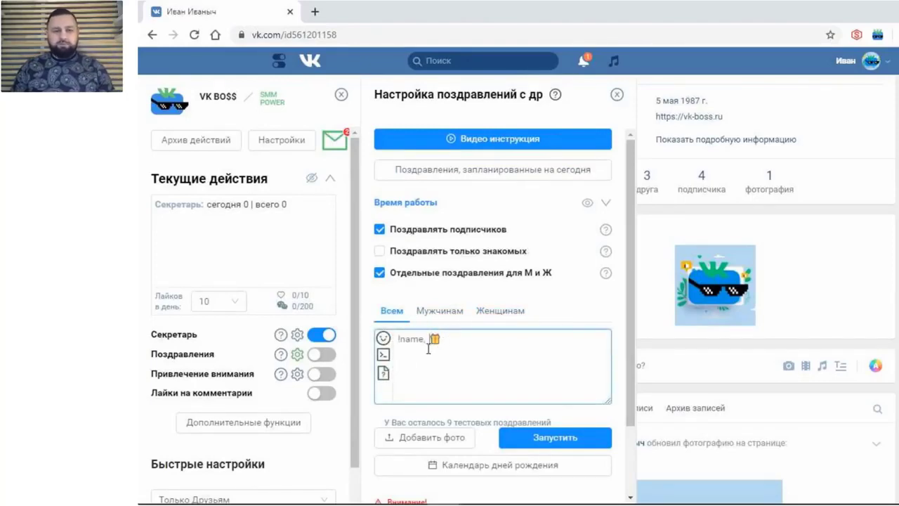
pyautogui.press('BackSpace')
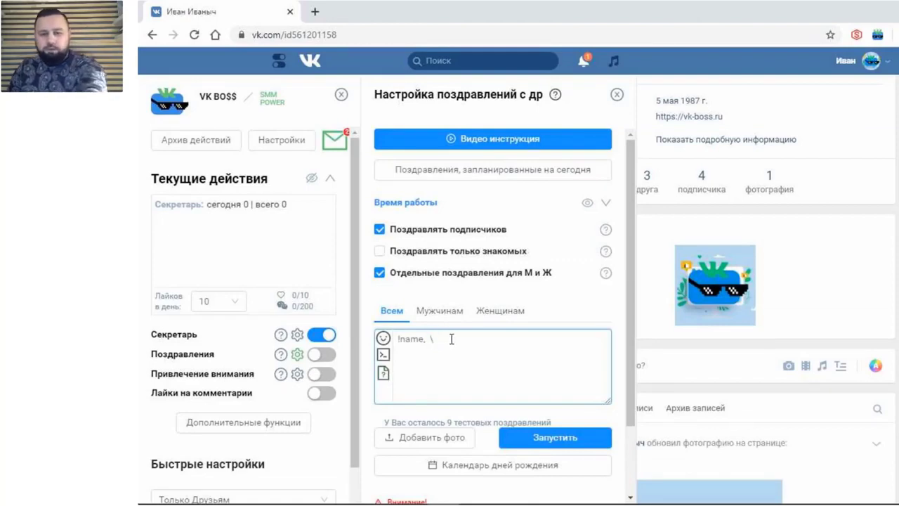
# Insert the random phrases "поздравляю с Днём Рождения", "С ДР" and "с твоим днем!" after !name in the birthday greeting.
pyautogui.click(383, 373)
pyautogui.hotkey('ctrl', 'v')
pyautogui.press('Tab')
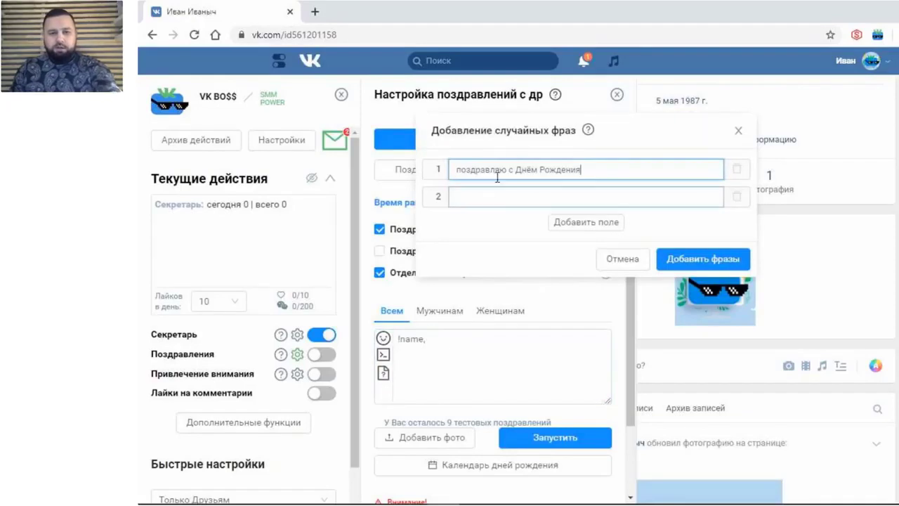
pyautogui.write('С ДР')
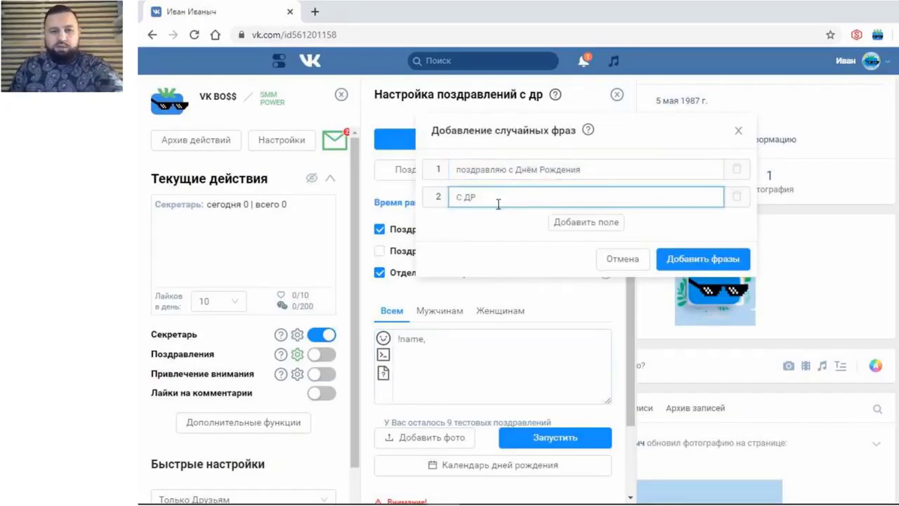
pyautogui.click(554, 224)
pyautogui.click(541, 226)
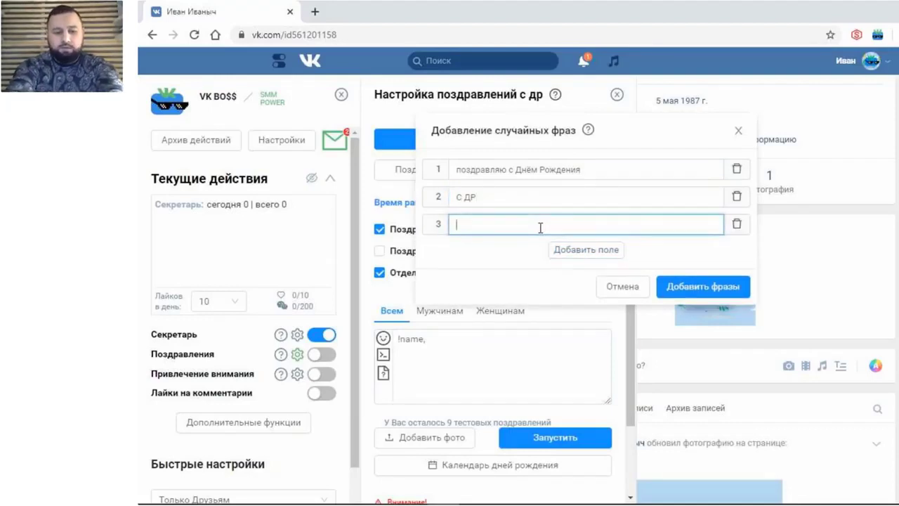
pyautogui.write('с твоим днем!')
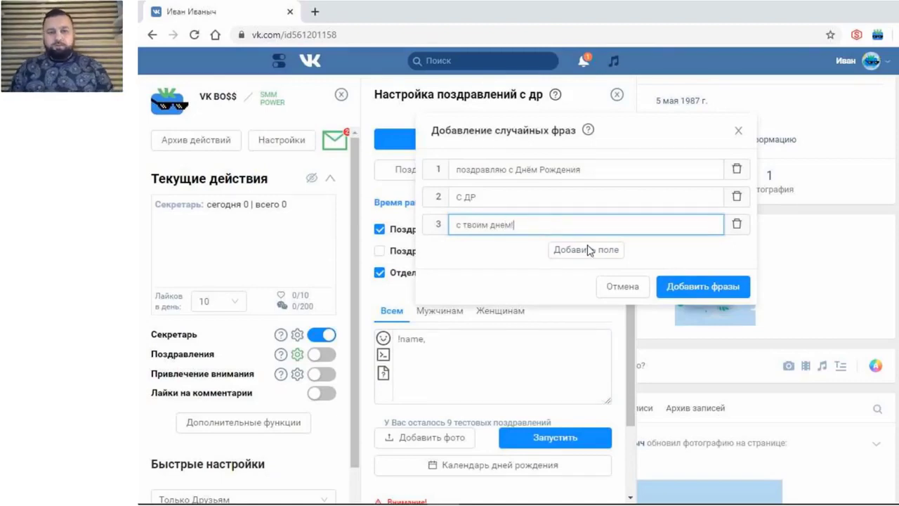
pyautogui.click(676, 288)
# Write "Желаю тебе" below the random phrases in the birthday greeting, after a blank line.
pyautogui.click(533, 358)
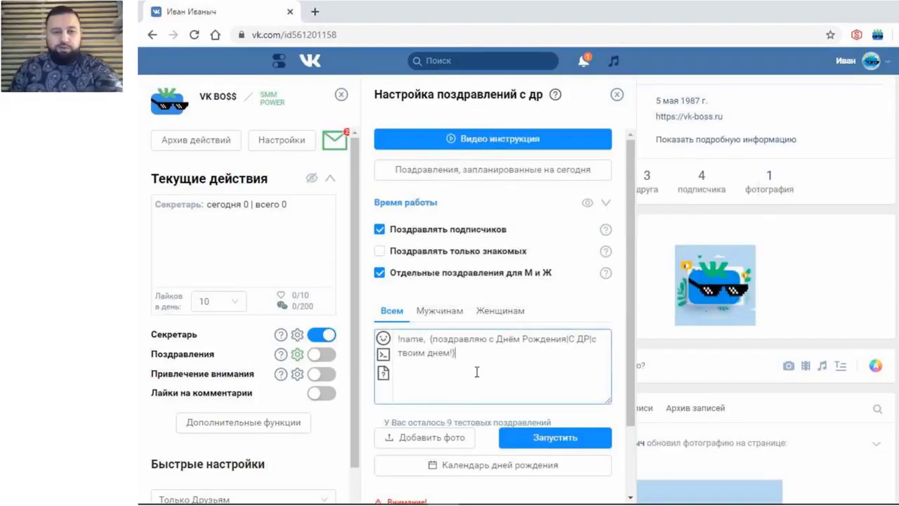
pyautogui.write('Ж')
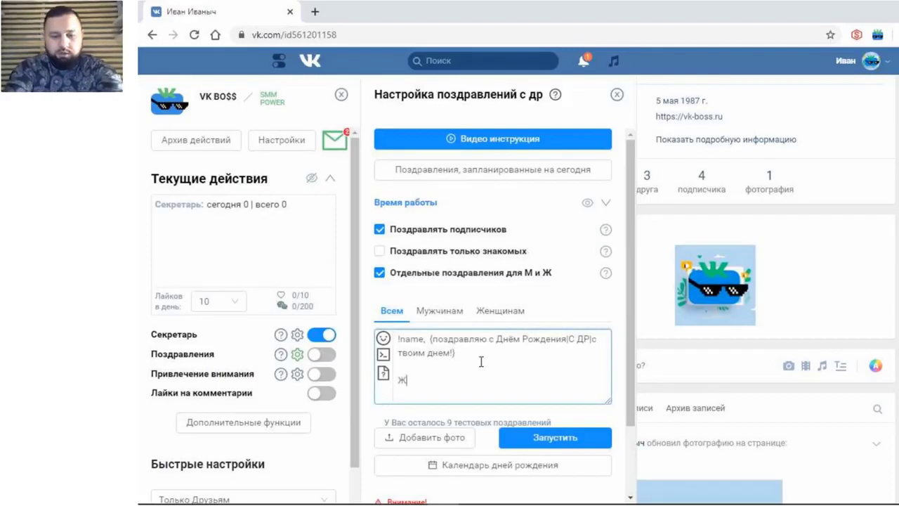
pyautogui.write('елаю тебе')
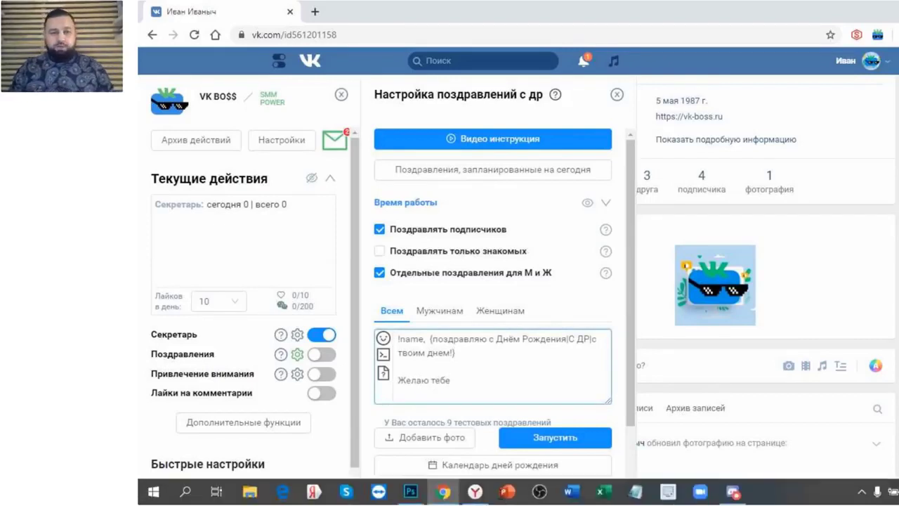
# Start a random-phrase insert after "Желаю тебе" with the phrases "всего самого лучшего" and "всего самого светлого".
pyautogui.click(382, 373)
pyautogui.click(493, 171)
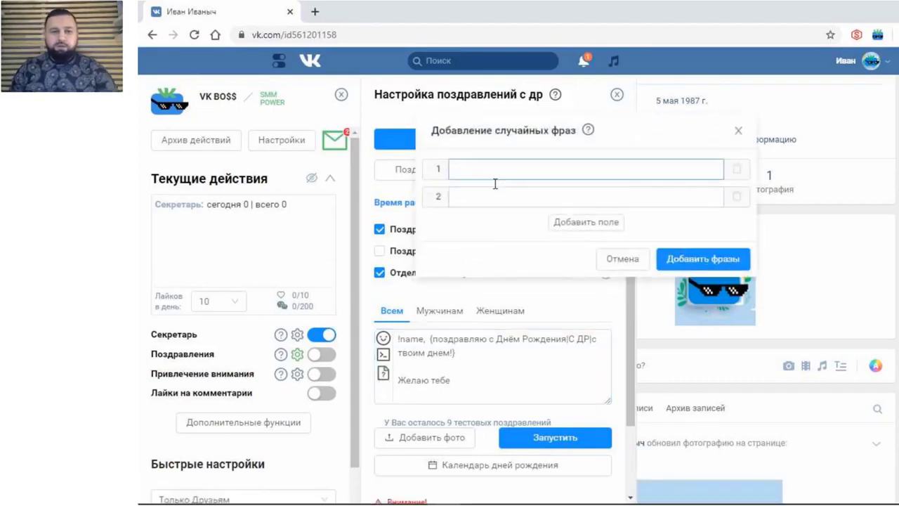
pyautogui.write('всего самог')
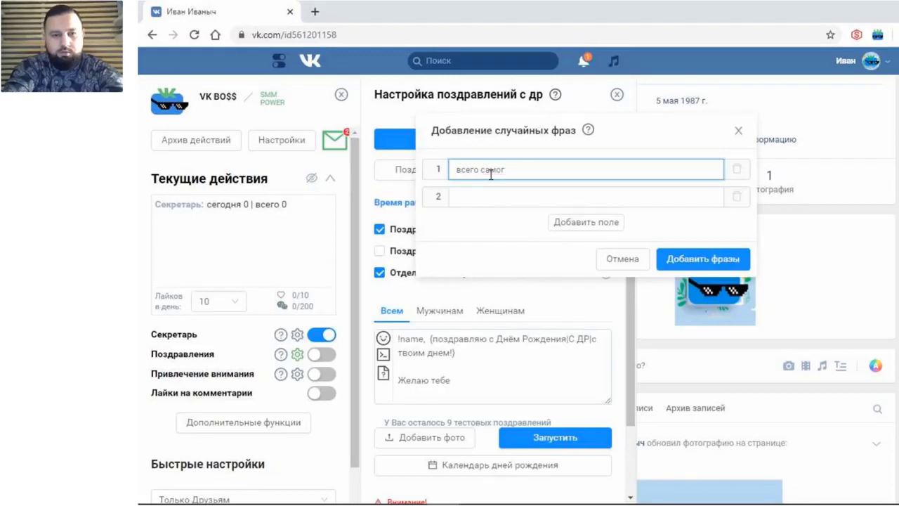
pyautogui.write('о лучшего')
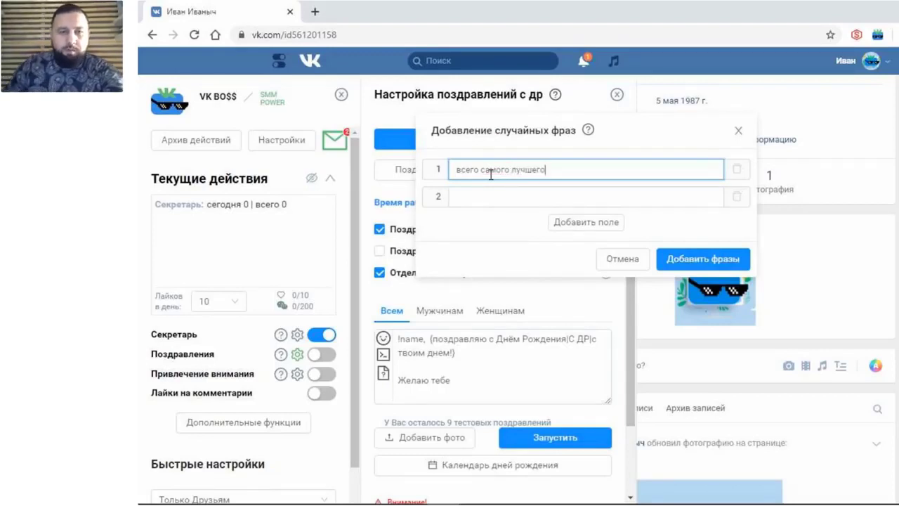
pyautogui.click(494, 197)
pyautogui.write('в')
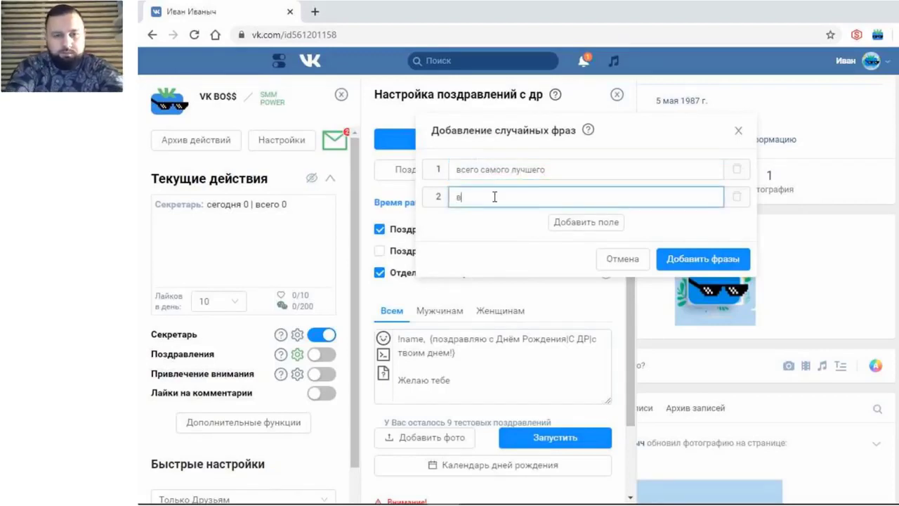
pyautogui.write('сего самого светлого')
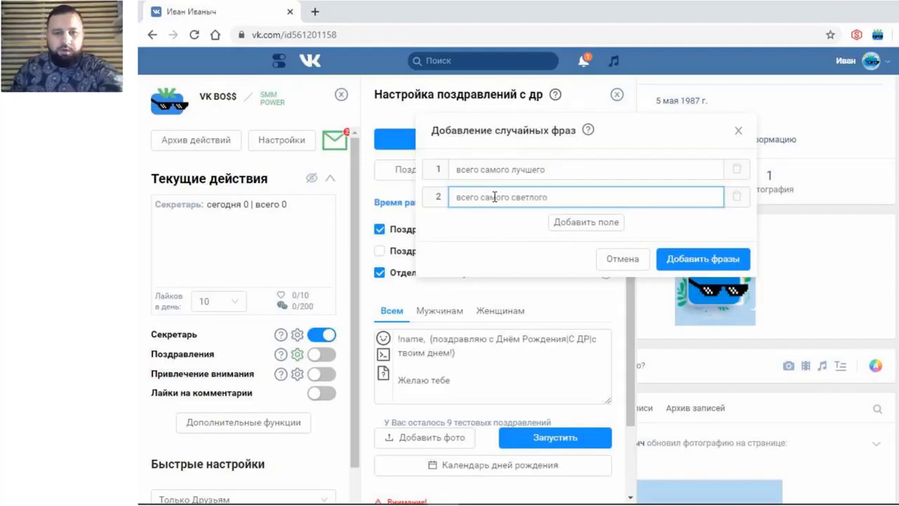
# Add "бабла немерено!" as the third random phrase and insert the phrase set after "Желаю тебе" in the birthday greeting.
pyautogui.click(552, 223)
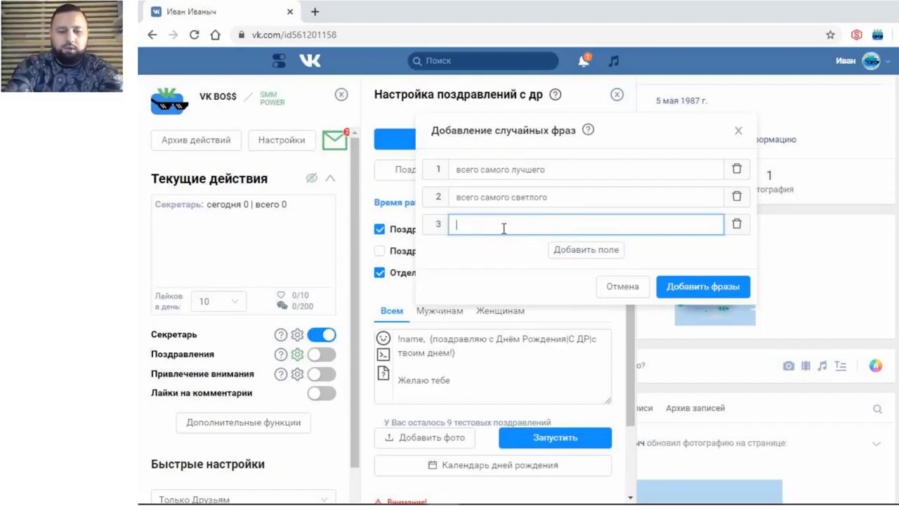
pyautogui.write('бы')
pyautogui.press('BackSpace')
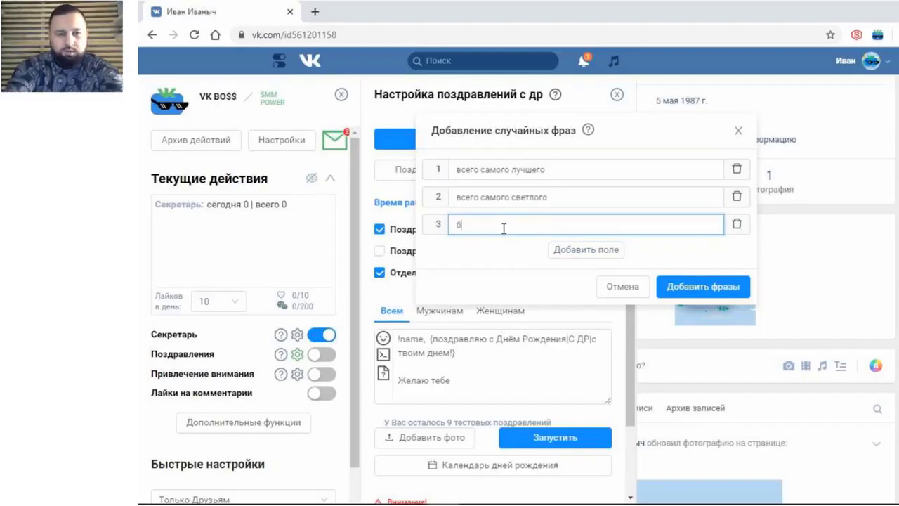
pyautogui.press('BackSpace')
pyautogui.write('бабла ')
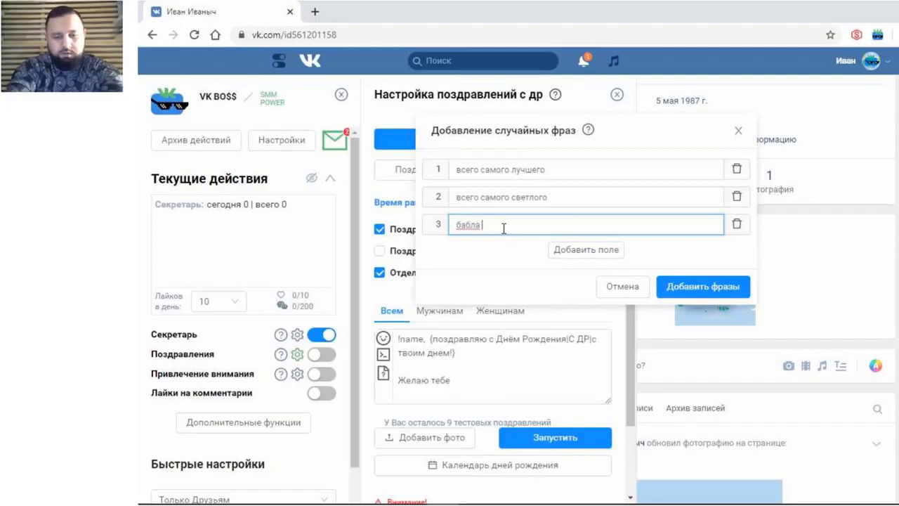
pyautogui.write('немерено!')
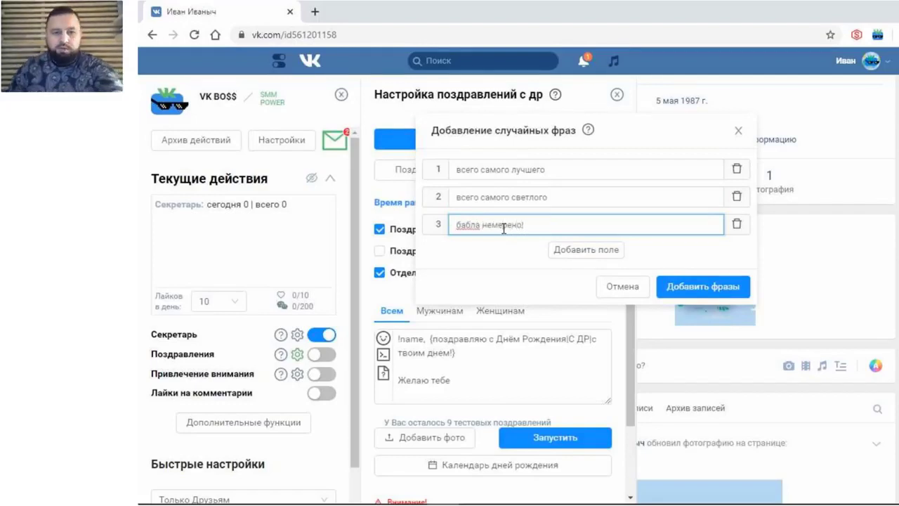
pyautogui.click(694, 288)
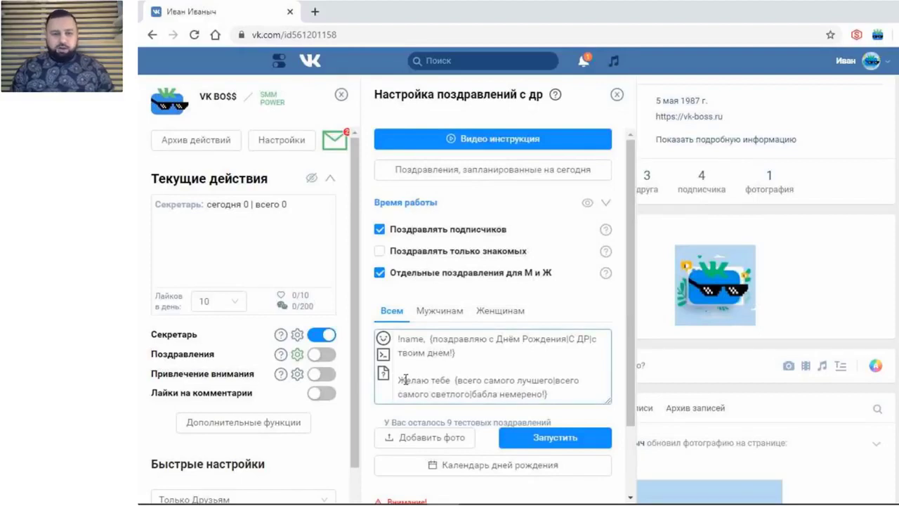
# Review the "Желаю тебе" line in the birthday greeting for everyone and start the automatic birthday greetings.
pyautogui.moveTo(405, 380); pyautogui.dragTo(552, 394)
pyautogui.click(562, 392)
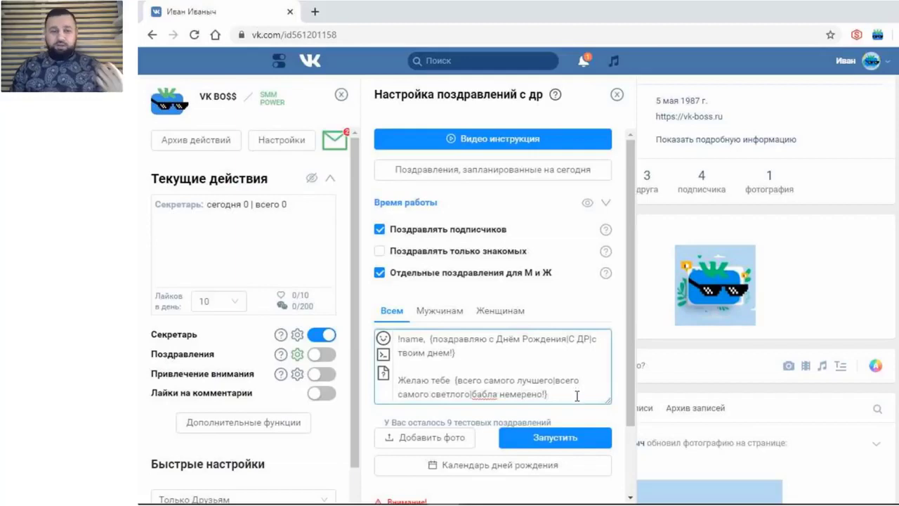
pyautogui.click(567, 442)
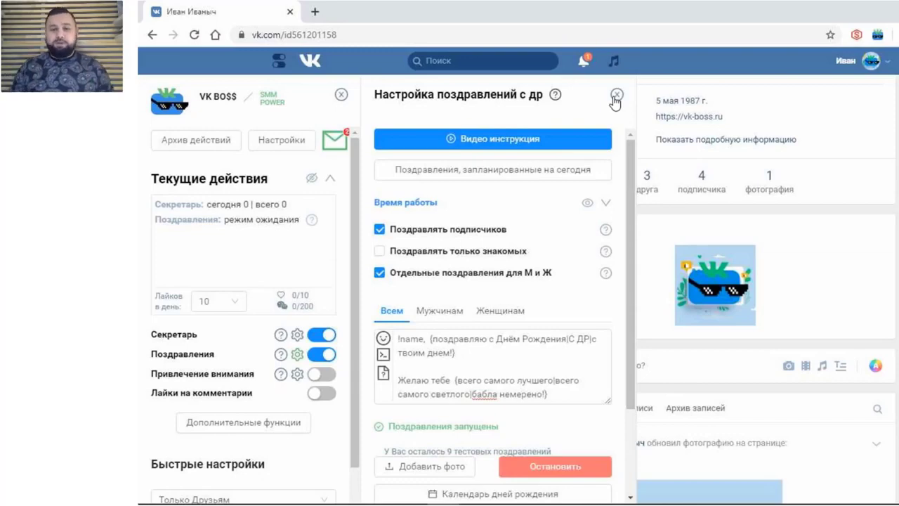
# Switch to Yandex Browser and open the VK conversation containing the automatic greeting sent at 19:59.
pyautogui.moveTo(797, 502)
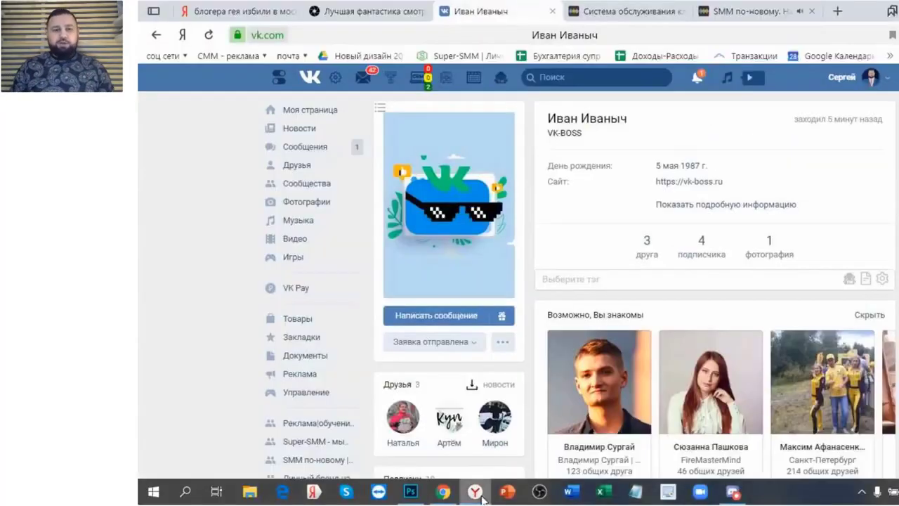
pyautogui.click(476, 492)
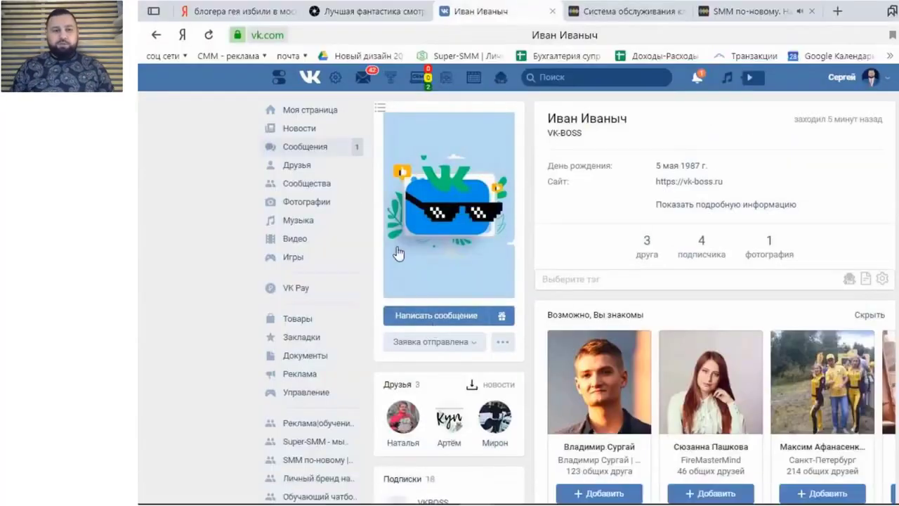
pyautogui.click(323, 149)
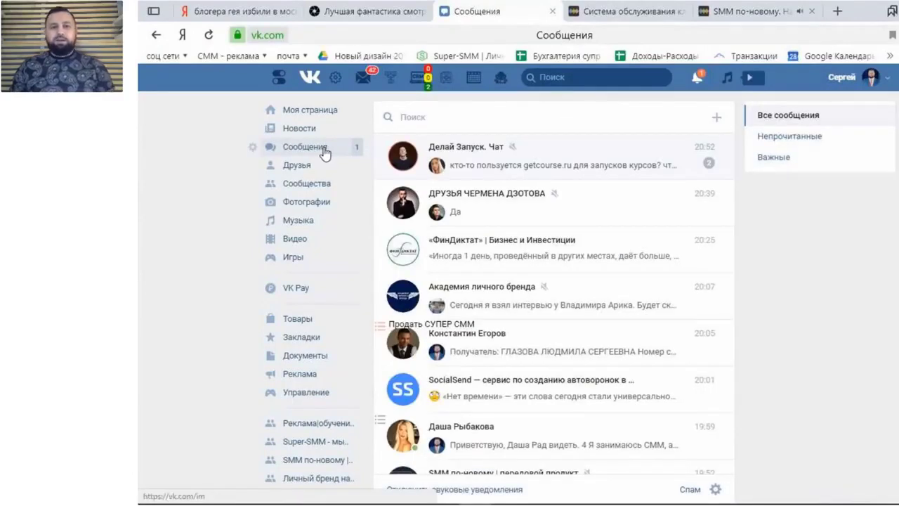
pyautogui.click(554, 438)
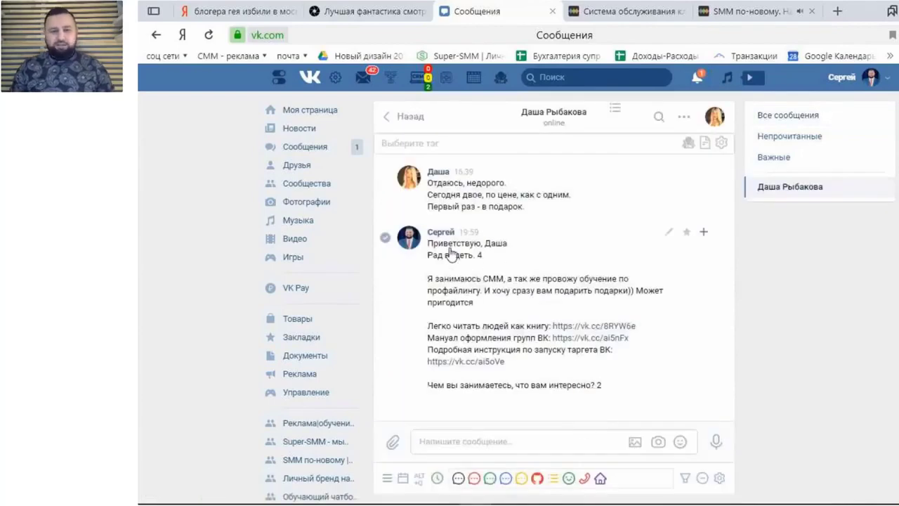
# Examine the variant numbers after "Рад видеть." and after the closing question in the automatic greeting.
pyautogui.doubleClick(477, 258)
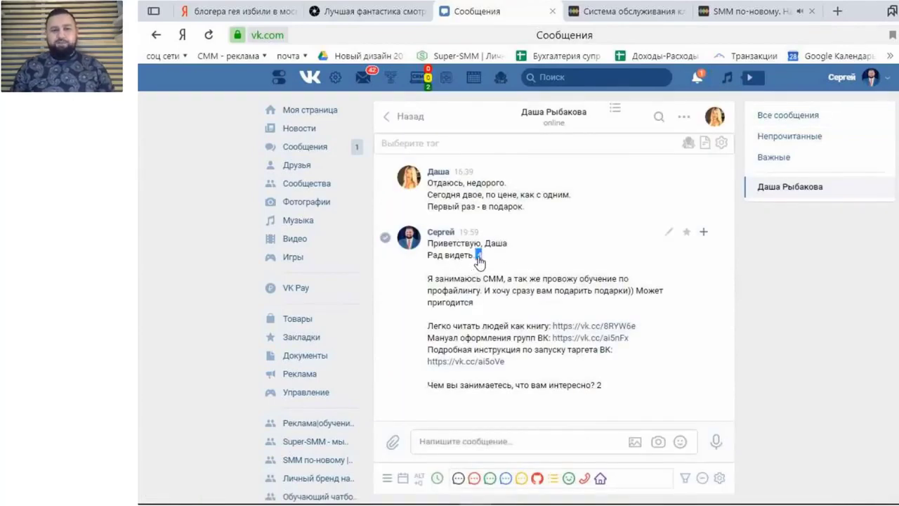
pyautogui.click(820, 325)
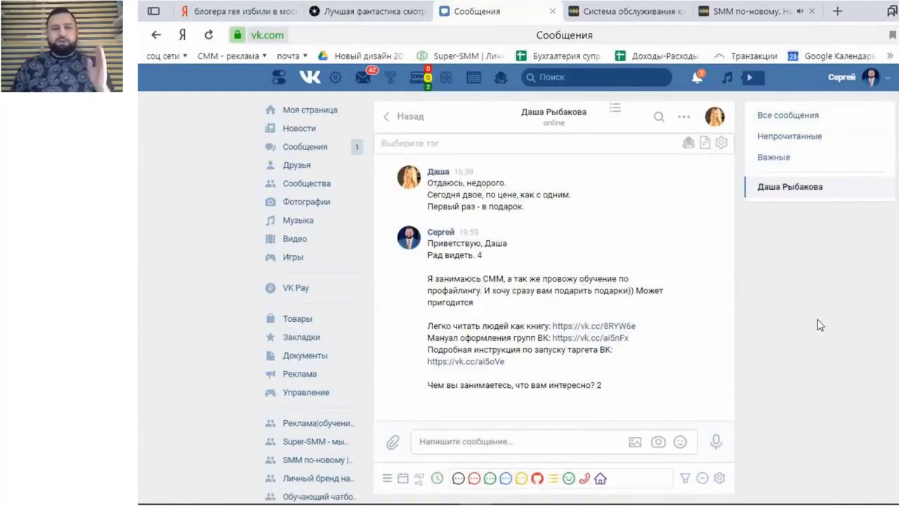
pyautogui.doubleClick(479, 256)
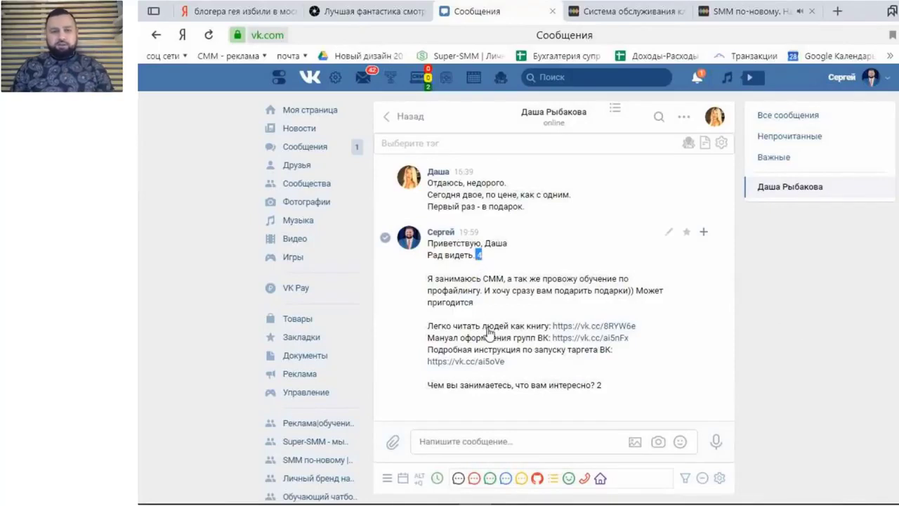
pyautogui.doubleClick(599, 385)
pyautogui.click(804, 367)
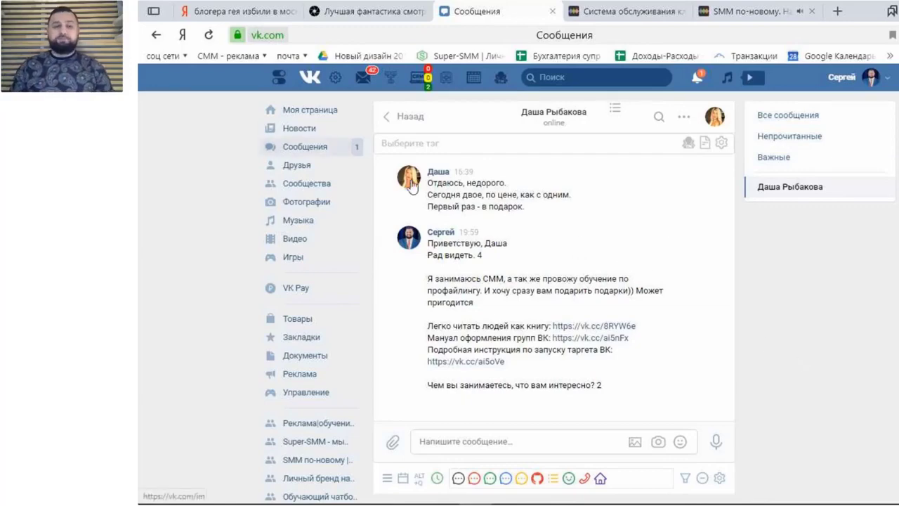
# Return to the VK conversation list and switch to the webinar room "SMM по-новому. Настройка сервиса и партнерская программа".
pyautogui.click(309, 156)
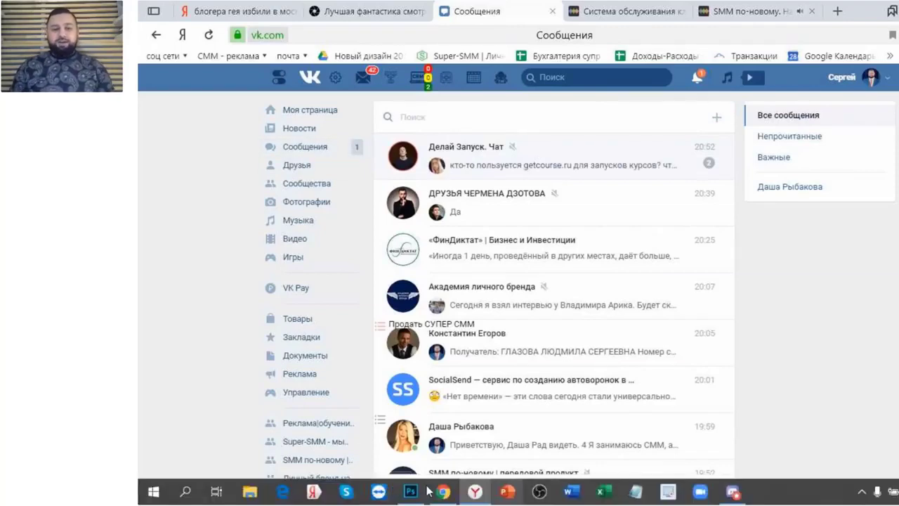
pyautogui.moveTo(477, 494)
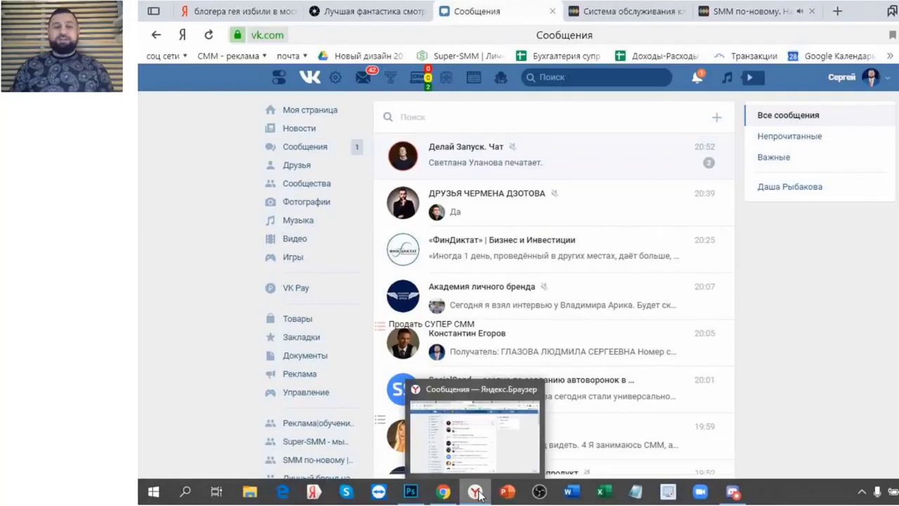
pyautogui.click(746, 12)
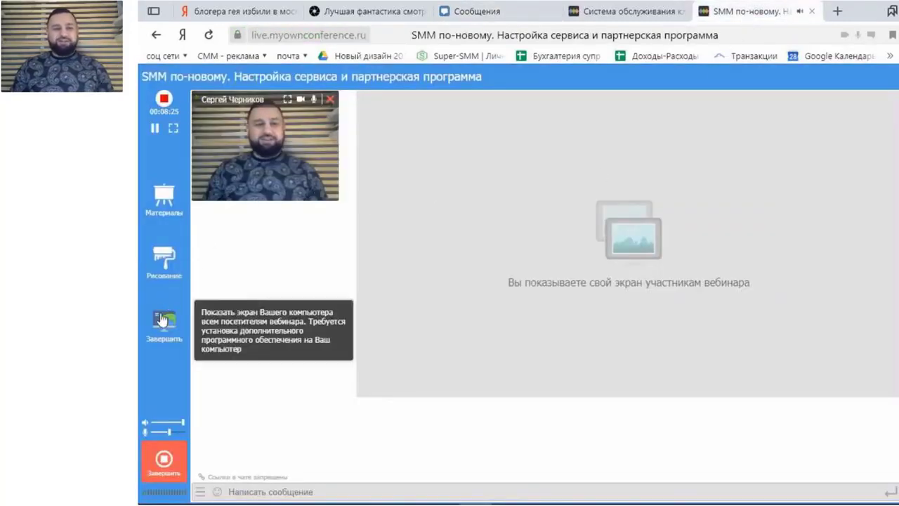